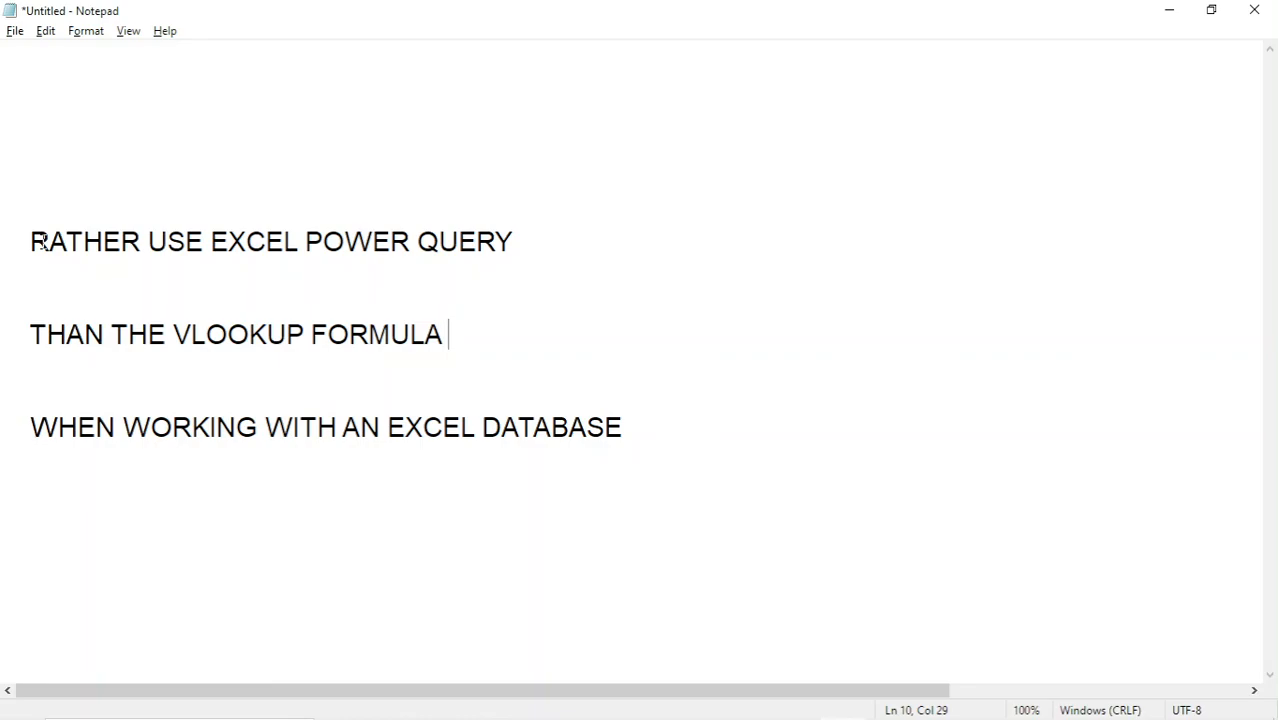
# Step: Switch to pgAdmin, run the templates.bank_statements query and export its result as delete.csv, overwriting the existing file
pyautogui.hotkey('alt', 'Tab')
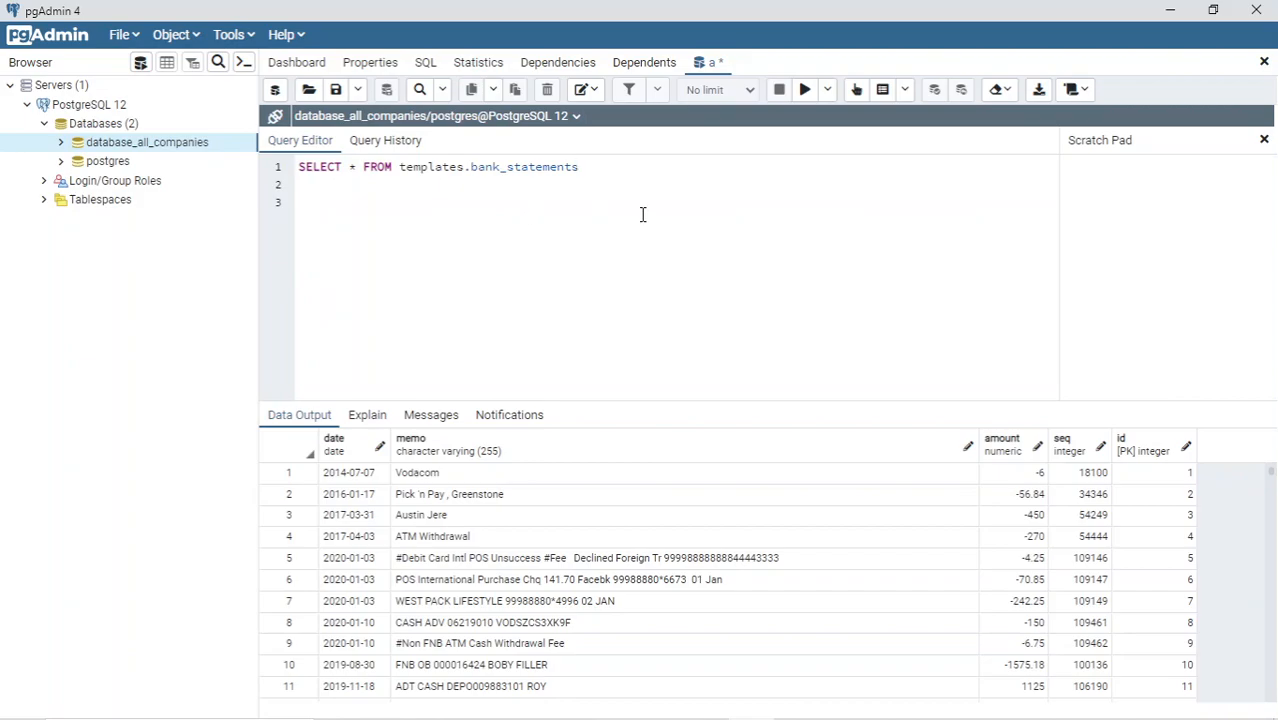
pyautogui.press('F5')
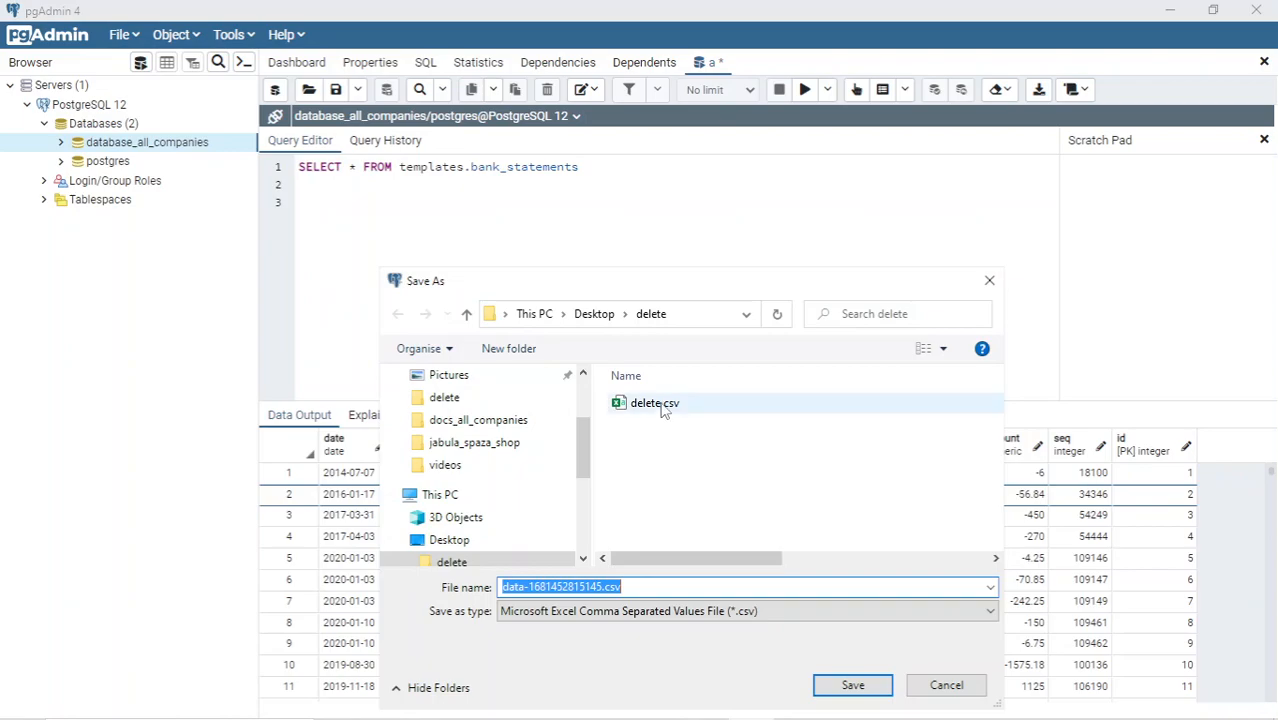
pyautogui.click(655, 403)
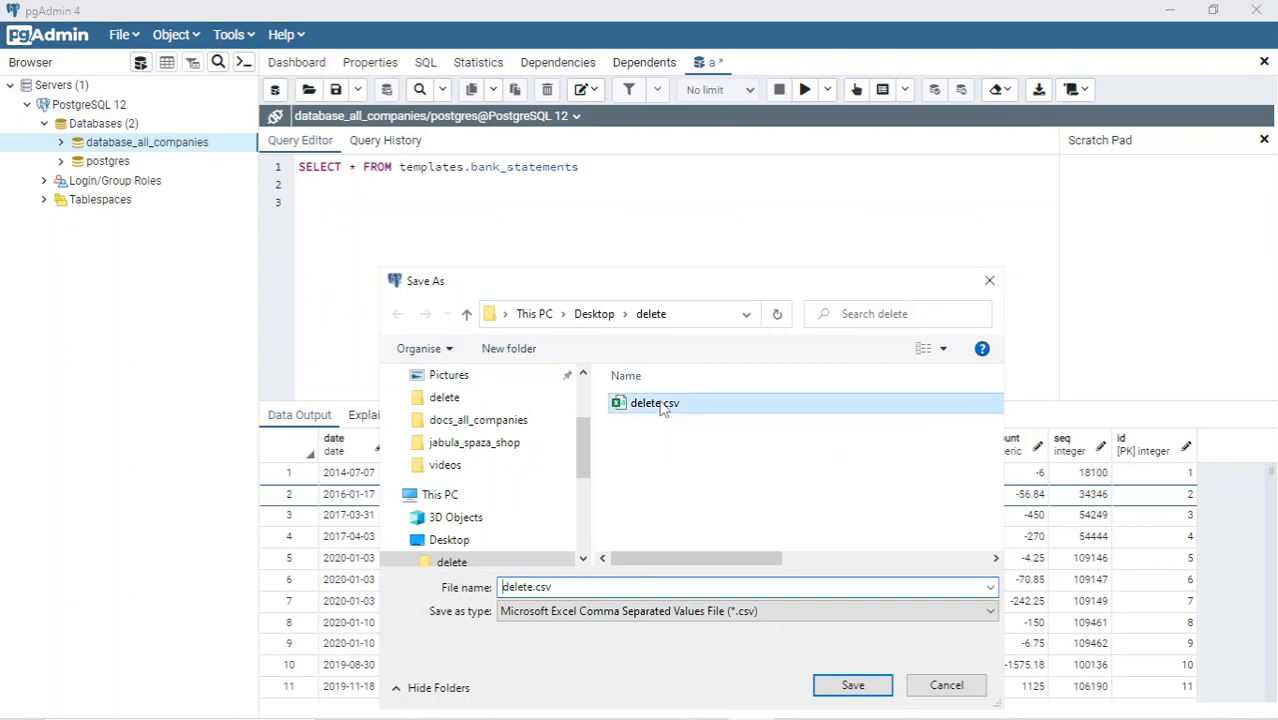
pyautogui.click(853, 685)
pyautogui.click(700, 379)
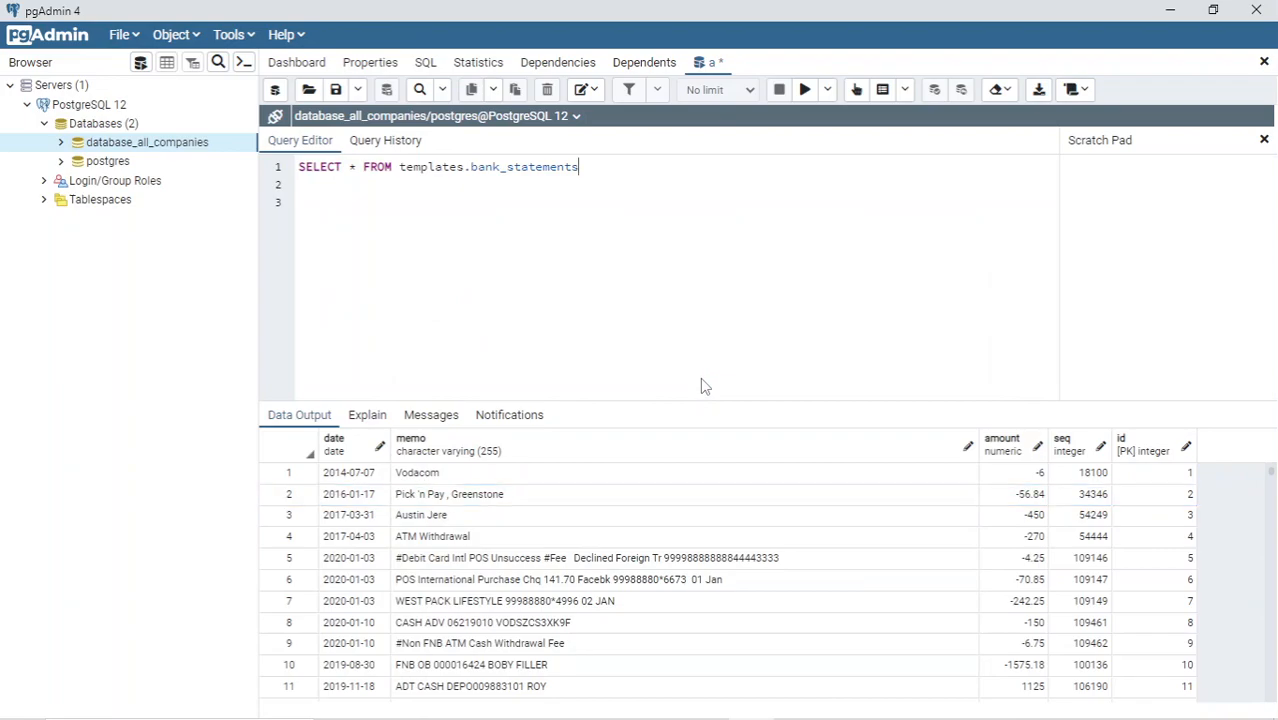
# Step: Switch to the delete folder in File Explorer and open delete.csv in Excel
pyautogui.hotkey('alt', 'Tab')
pyautogui.hotkey('alt', 'Tab')
pyautogui.hotkey('alt', 'Tab')
pyautogui.hotkey('alt', 'Tab')
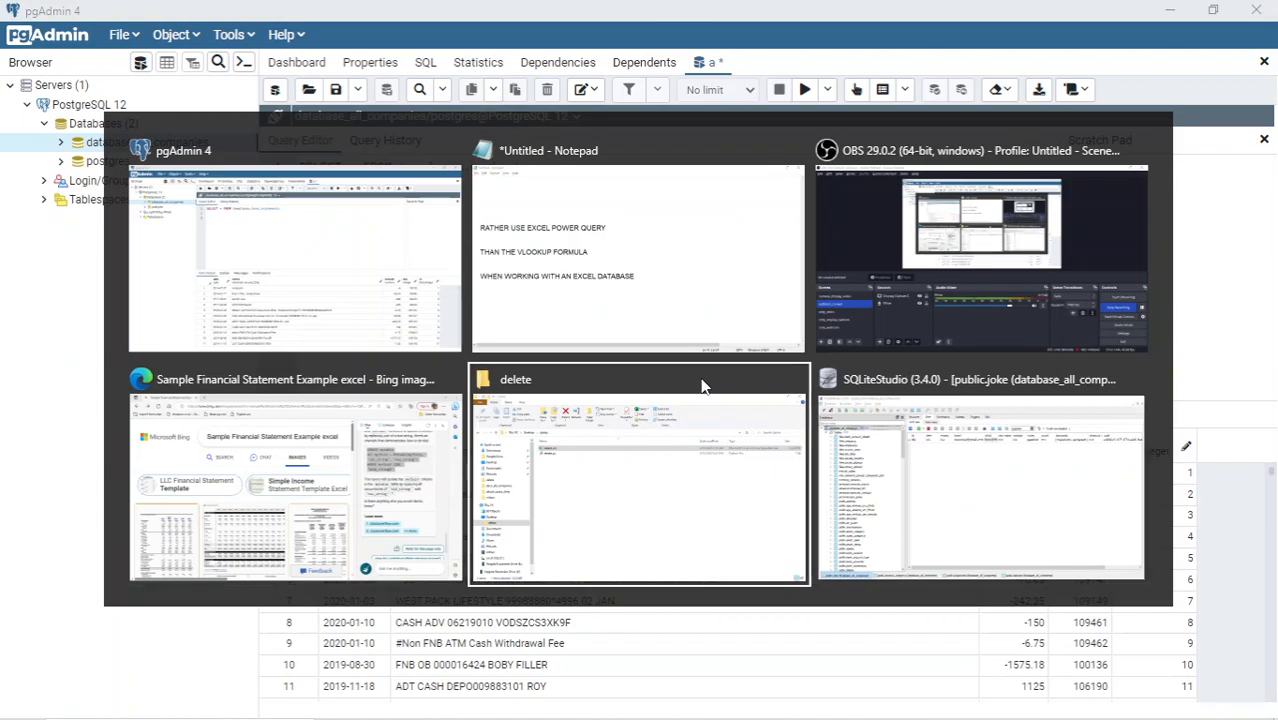
pyautogui.click(703, 384)
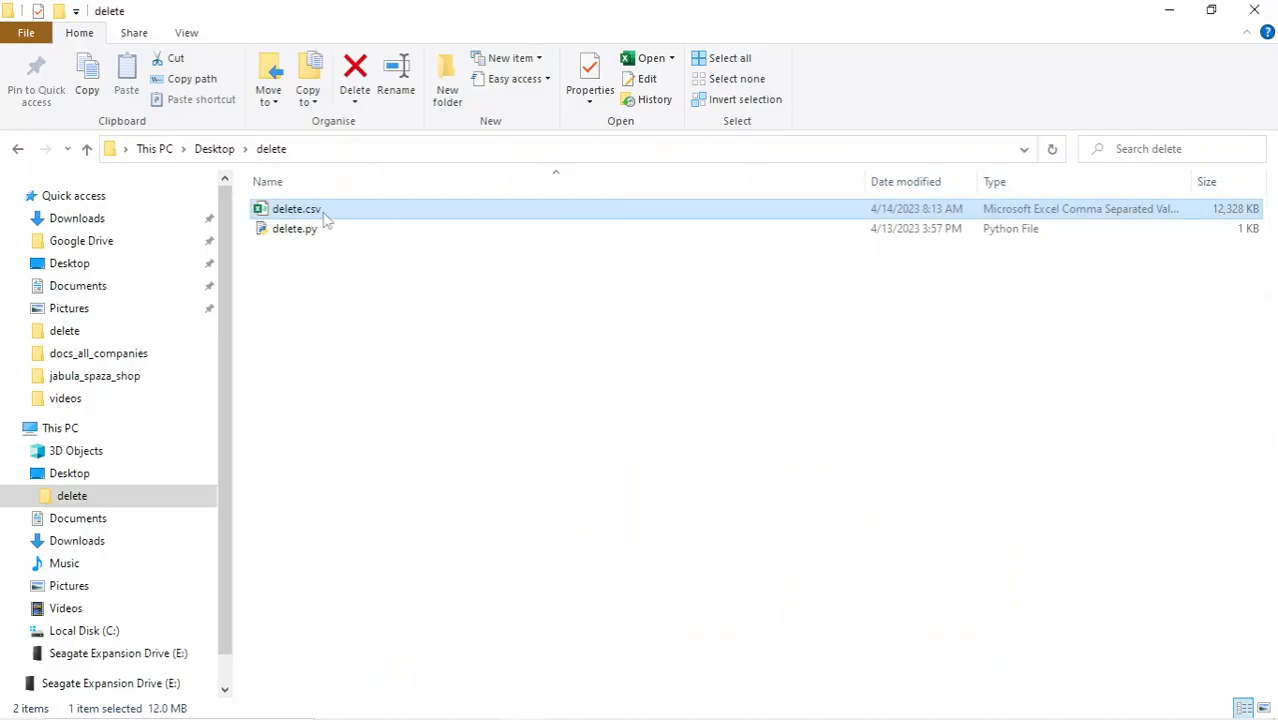
pyautogui.moveTo(1110, 712)
pyautogui.doubleClick(289, 210)
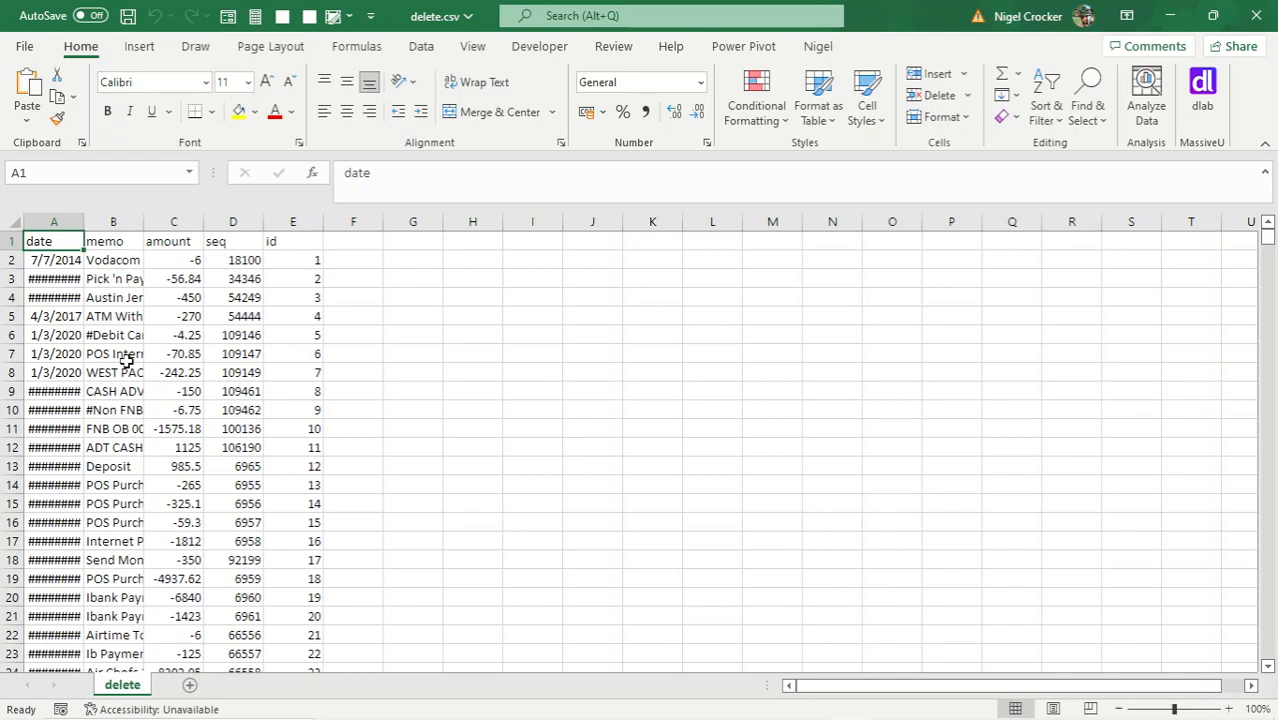
# Step: Convert the imported bank statement data in A1:E159344 into an Excel table with headers
pyautogui.click(127, 356)
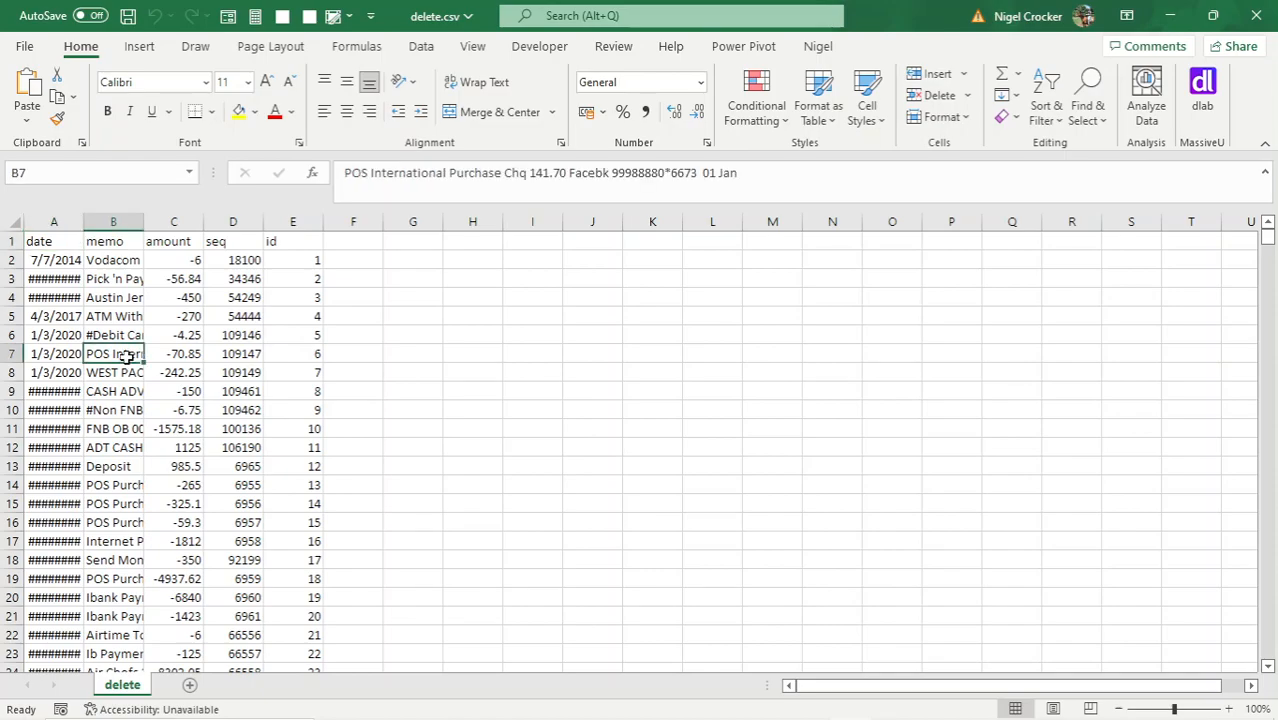
pyautogui.hotkey('ctrl', 't')
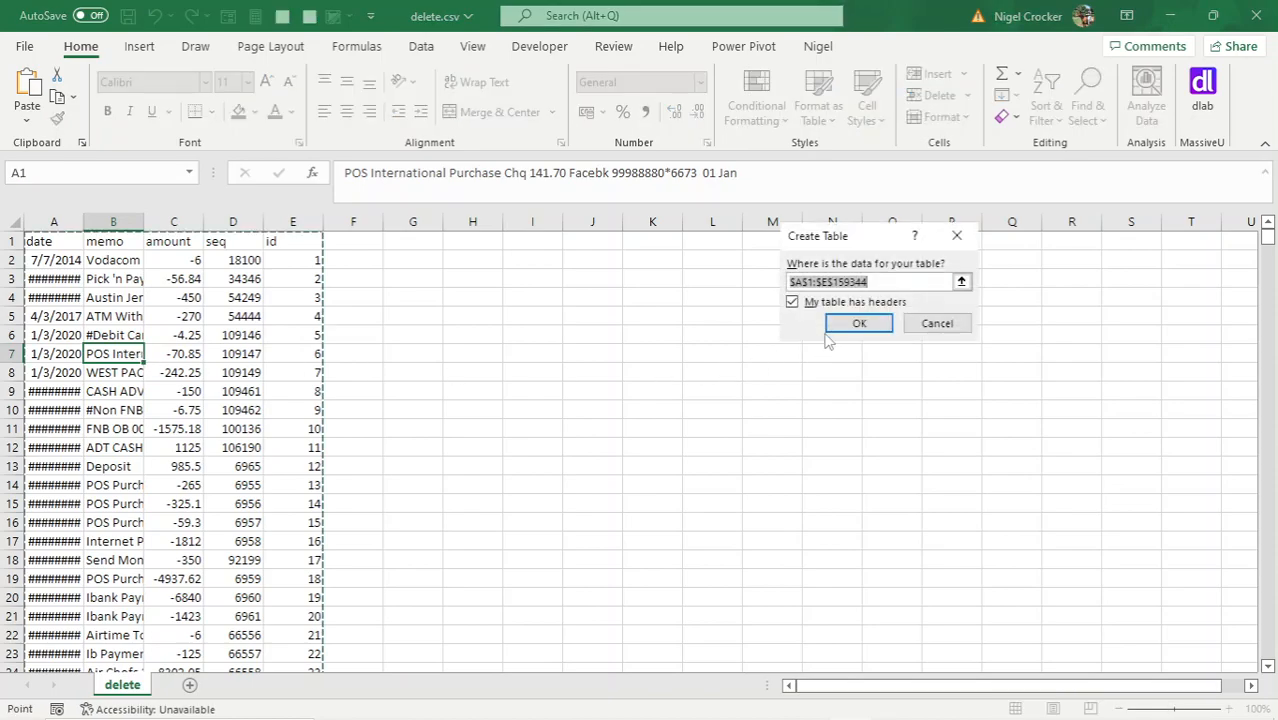
pyautogui.click(858, 322)
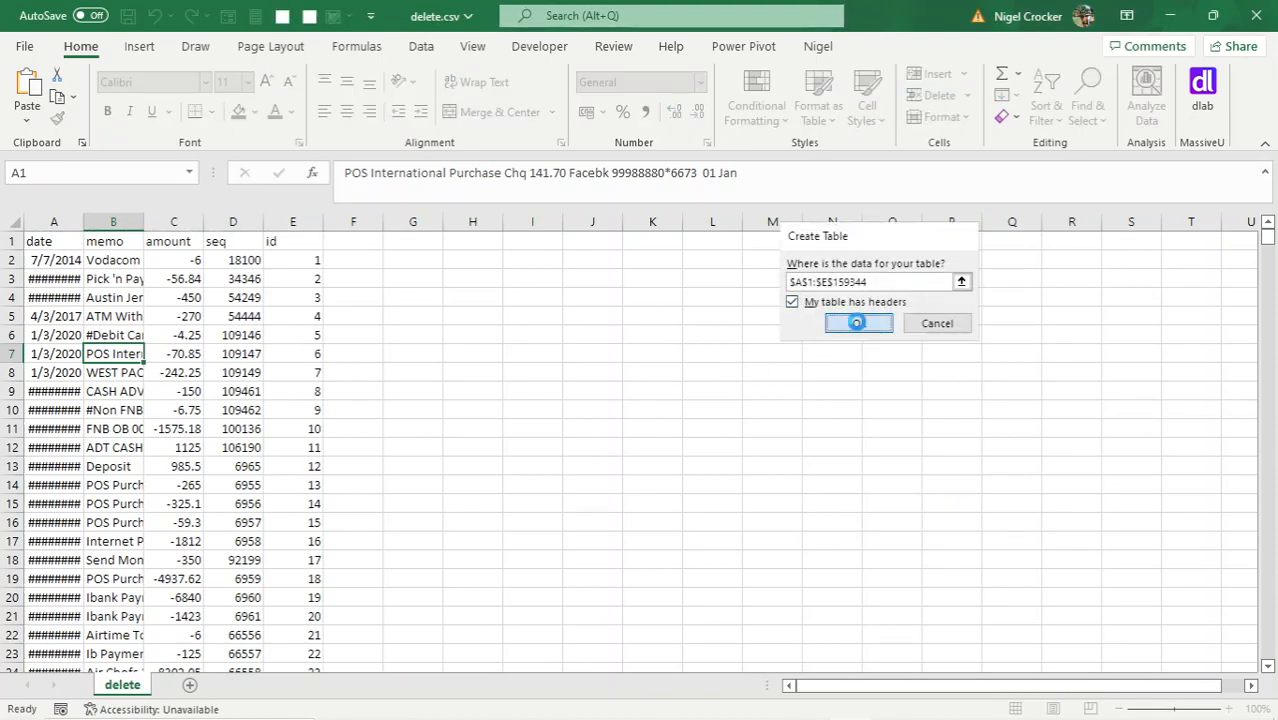
pyautogui.click(228, 320)
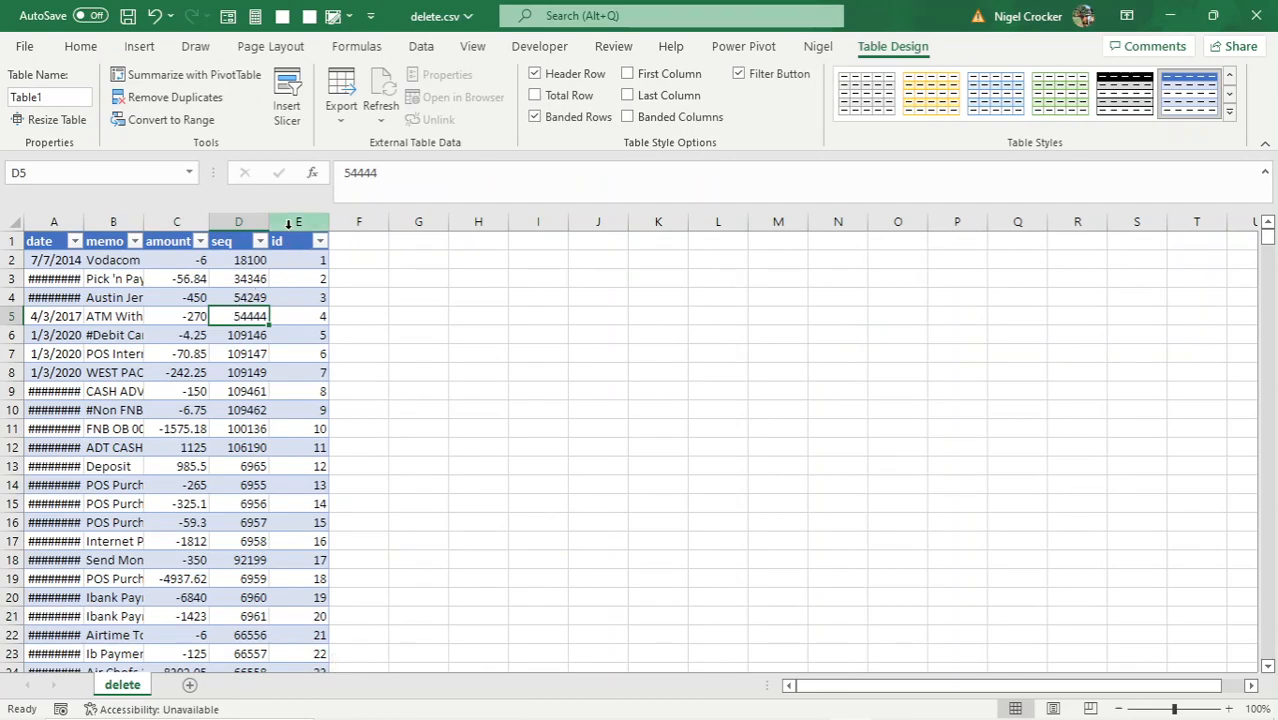
# Step: Move the table's id column in front of the date column so it comes first
pyautogui.click(296, 245)
pyautogui.click(297, 242)
pyautogui.moveTo(297, 242); pyautogui.dragTo(35, 240)
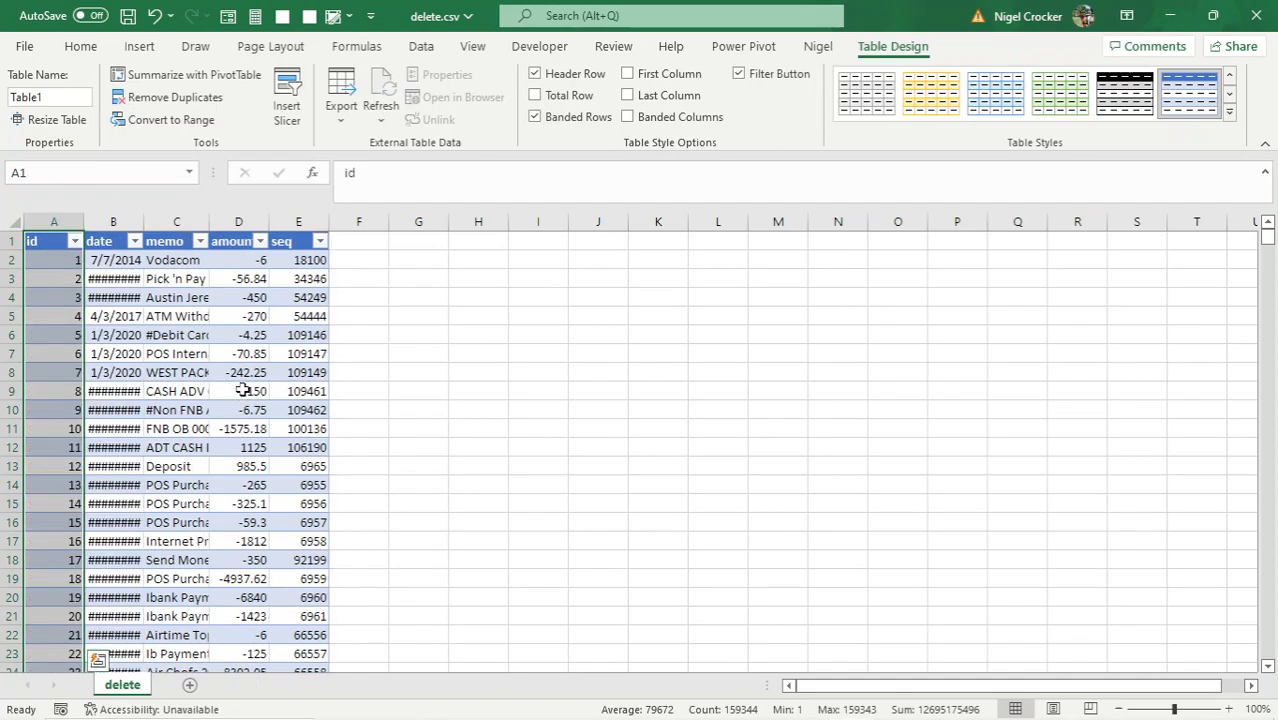
# Step: Delete the seq column (column E) from the sheet
pyautogui.click(310, 236)
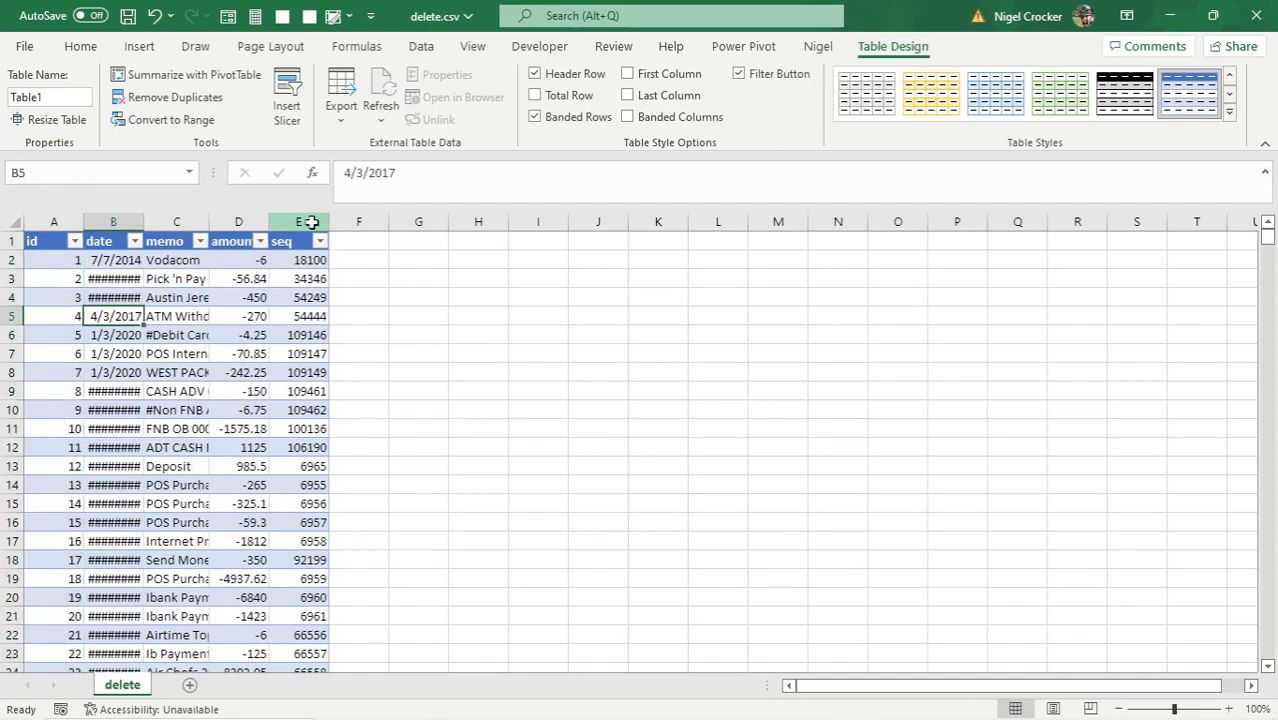
pyautogui.rightClick(316, 228)
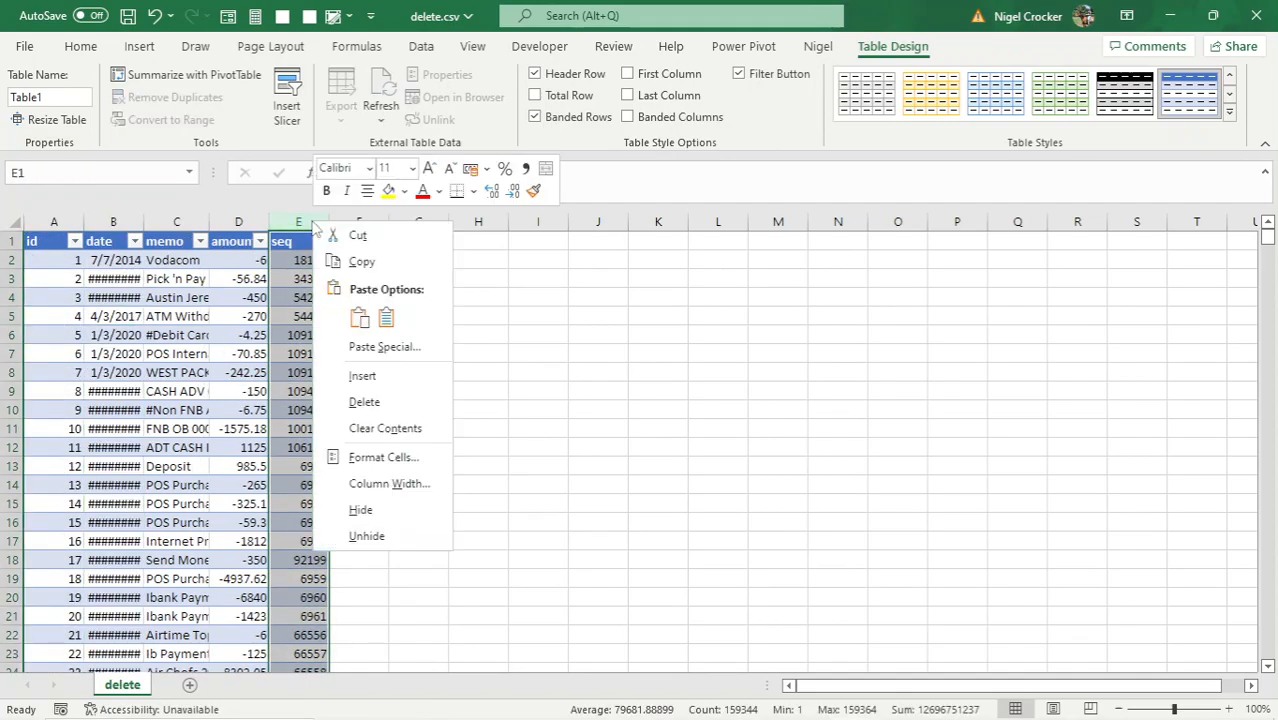
pyautogui.click(365, 402)
pyautogui.click(310, 390)
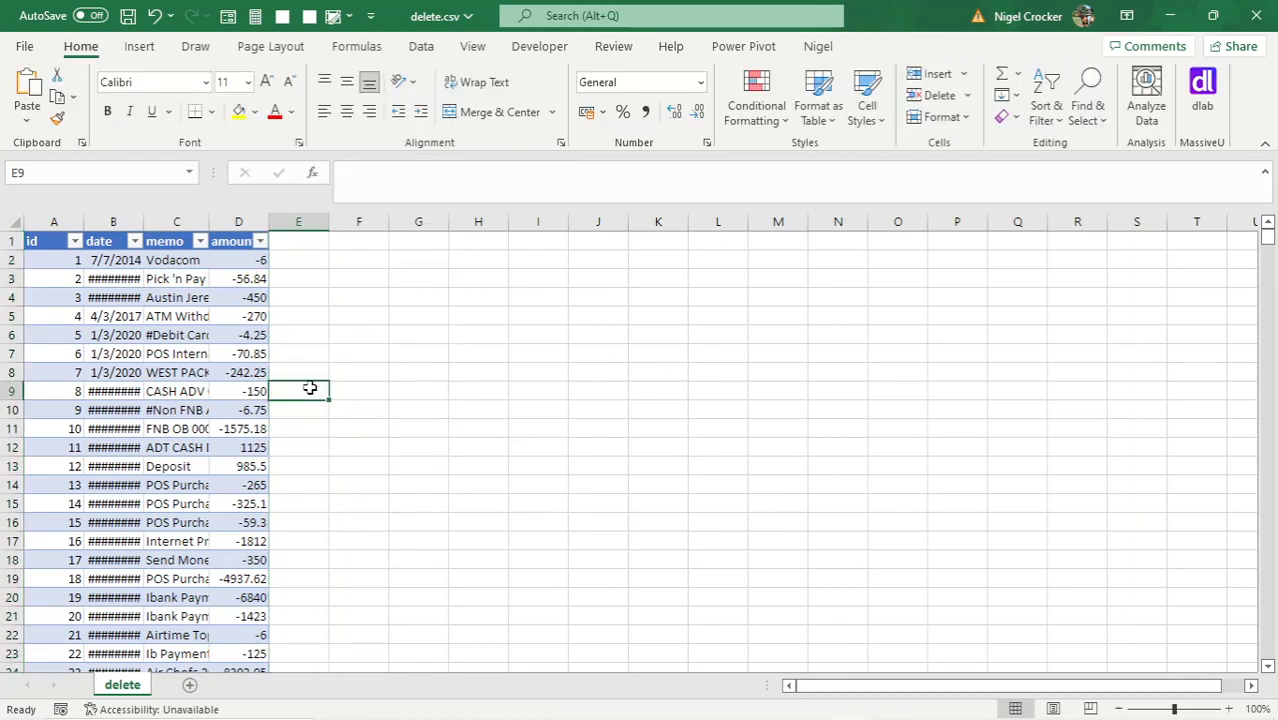
# Step: Enter the headings id in G2 and memo in H2 for a second table
pyautogui.click(421, 260)
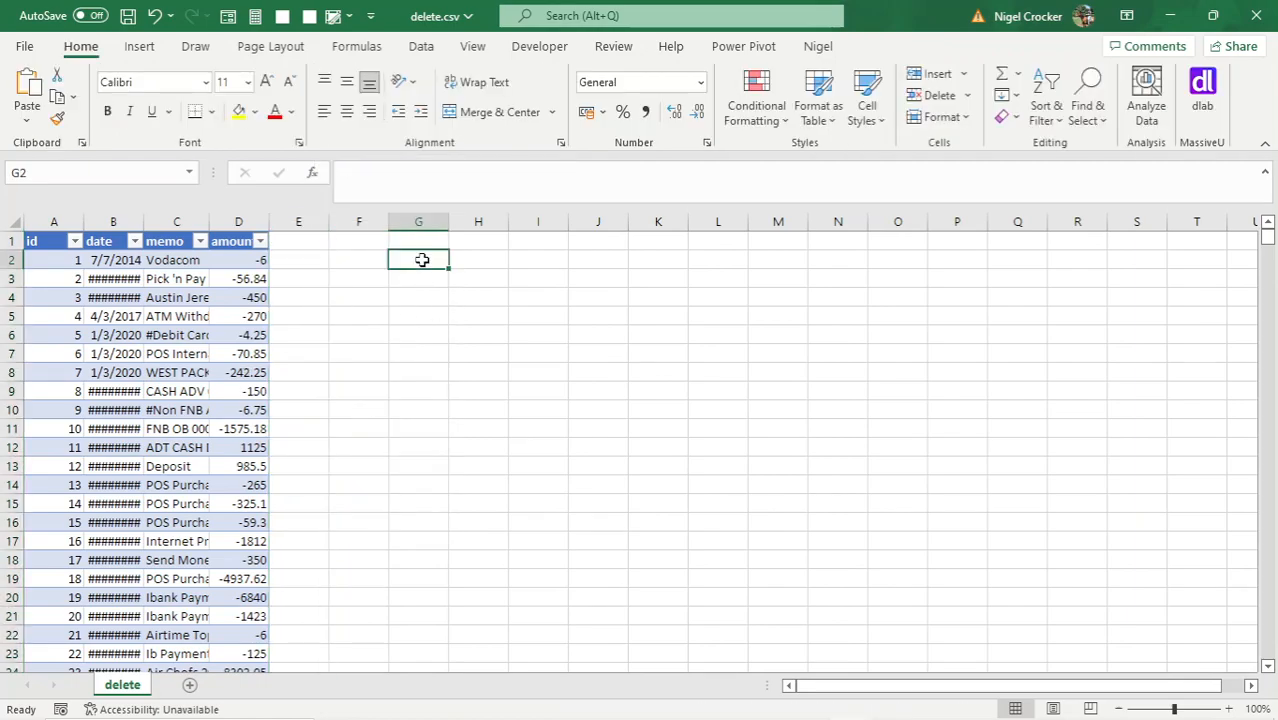
pyautogui.write('ID')
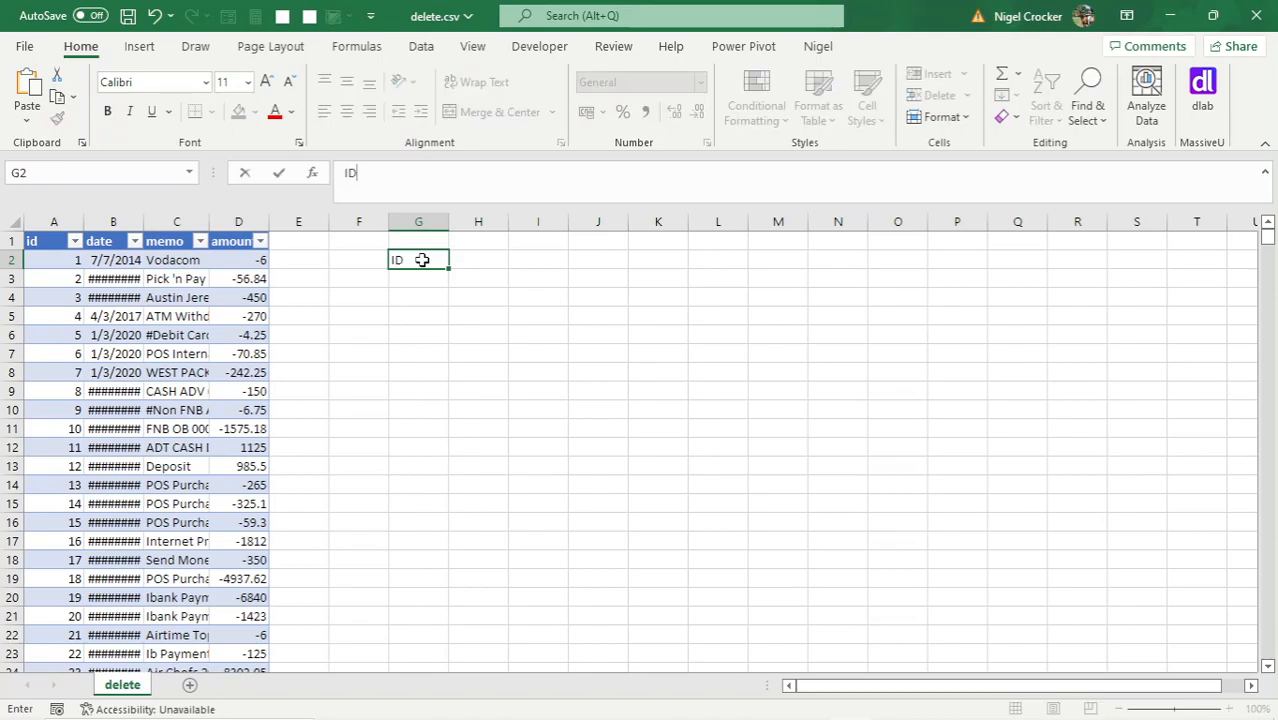
pyautogui.hotkey('ctrl', 'Return')
pyautogui.write('id')
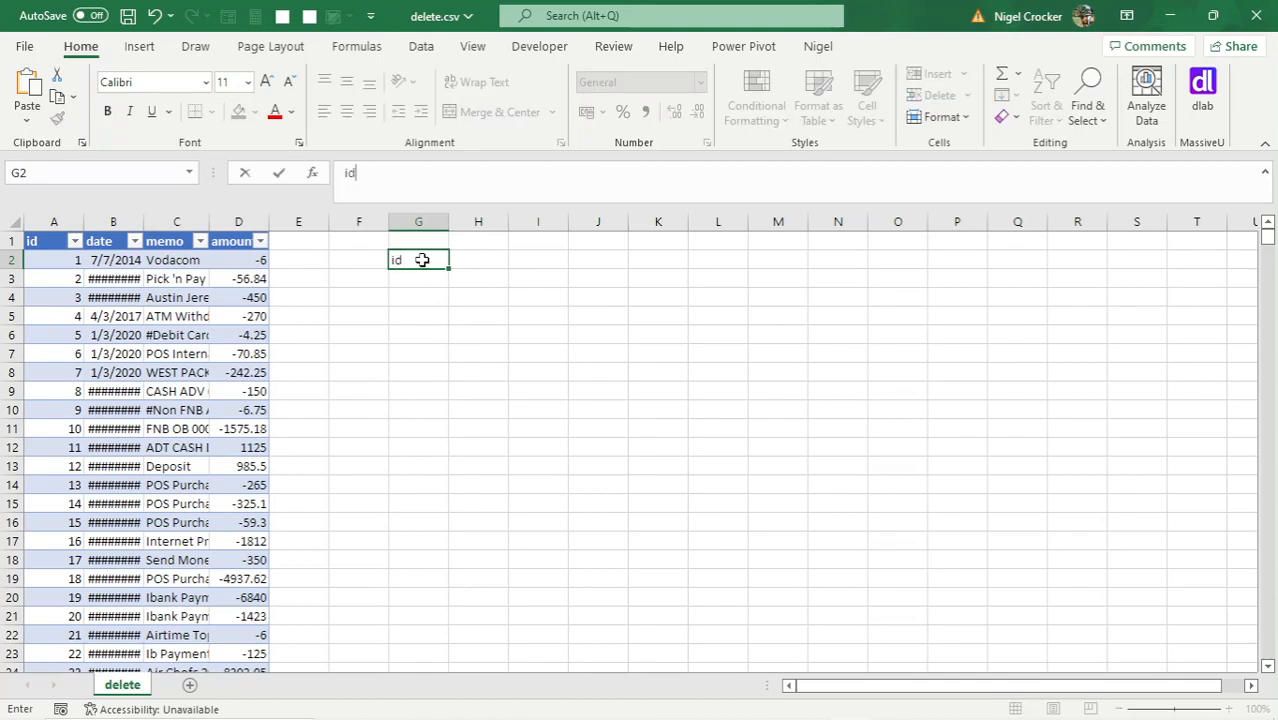
pyautogui.press('Tab')
pyautogui.write('memo')
pyautogui.press('Return')
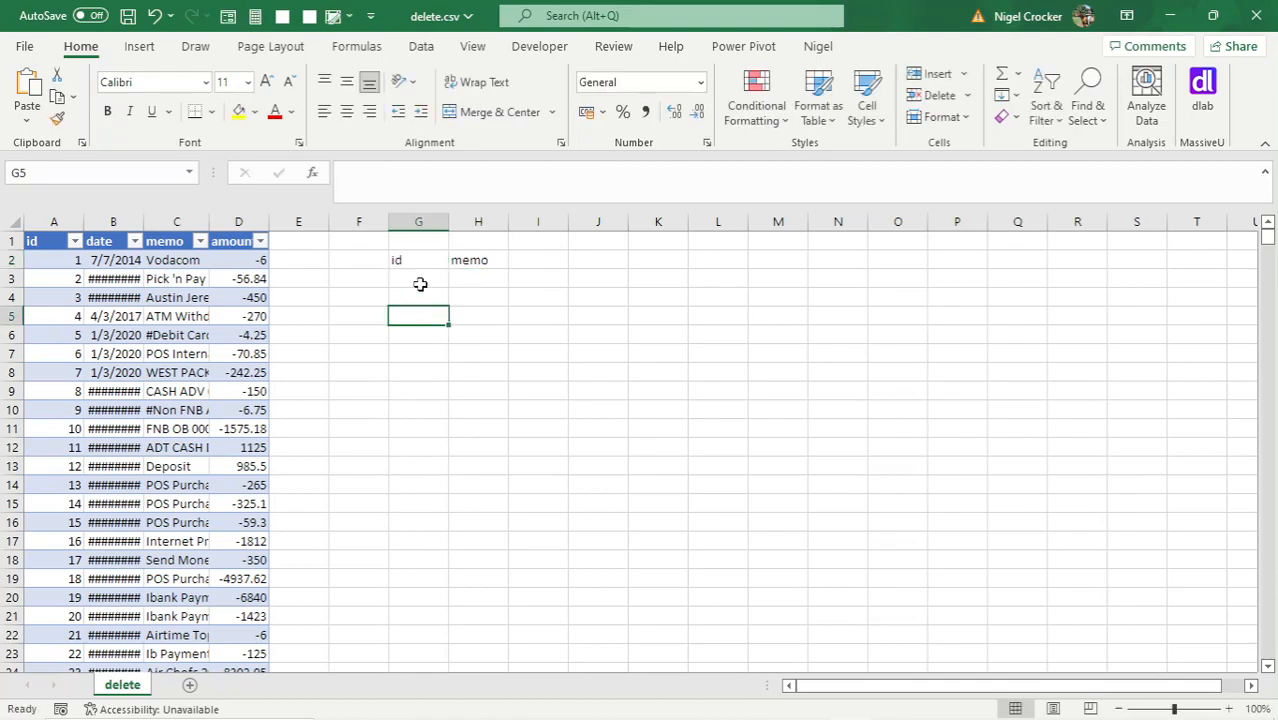
# Step: Create a table with headers from the range G2:H21
pyautogui.click(420, 261)
pyautogui.moveTo(421, 261); pyautogui.dragTo(503, 615)
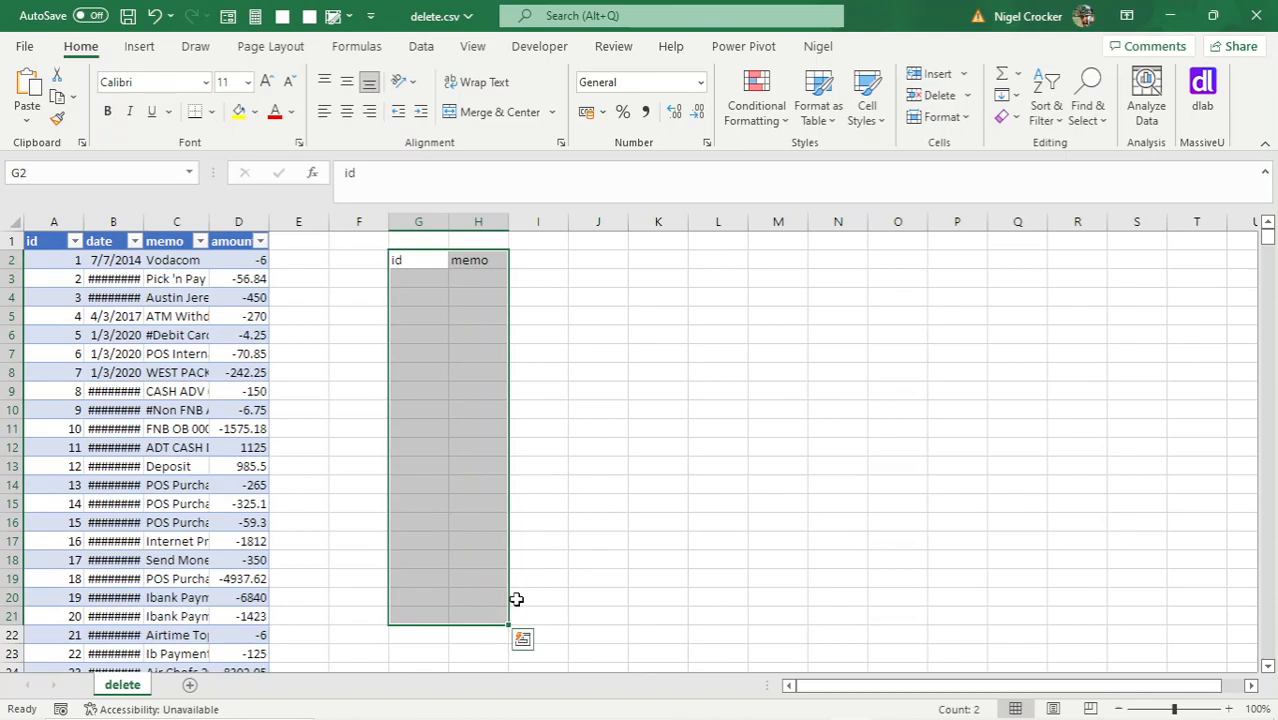
pyautogui.hotkey('ctrl', 't')
pyautogui.click(791, 302)
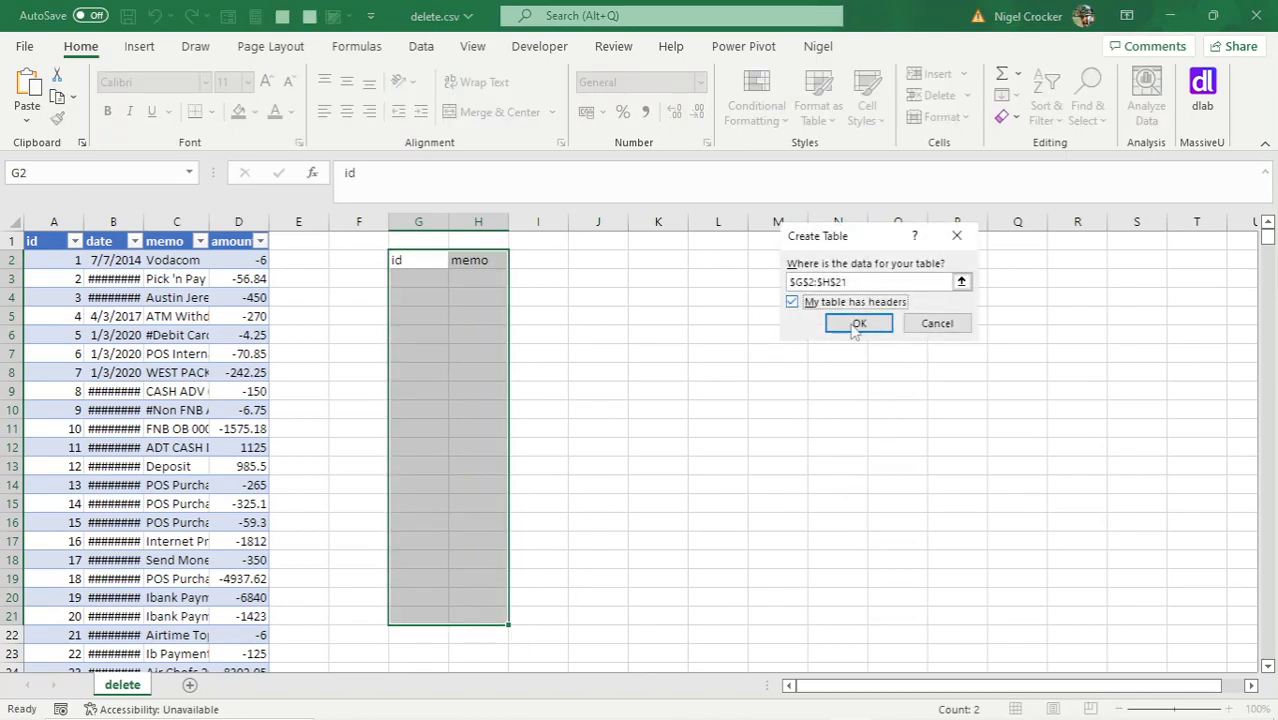
pyautogui.click(864, 325)
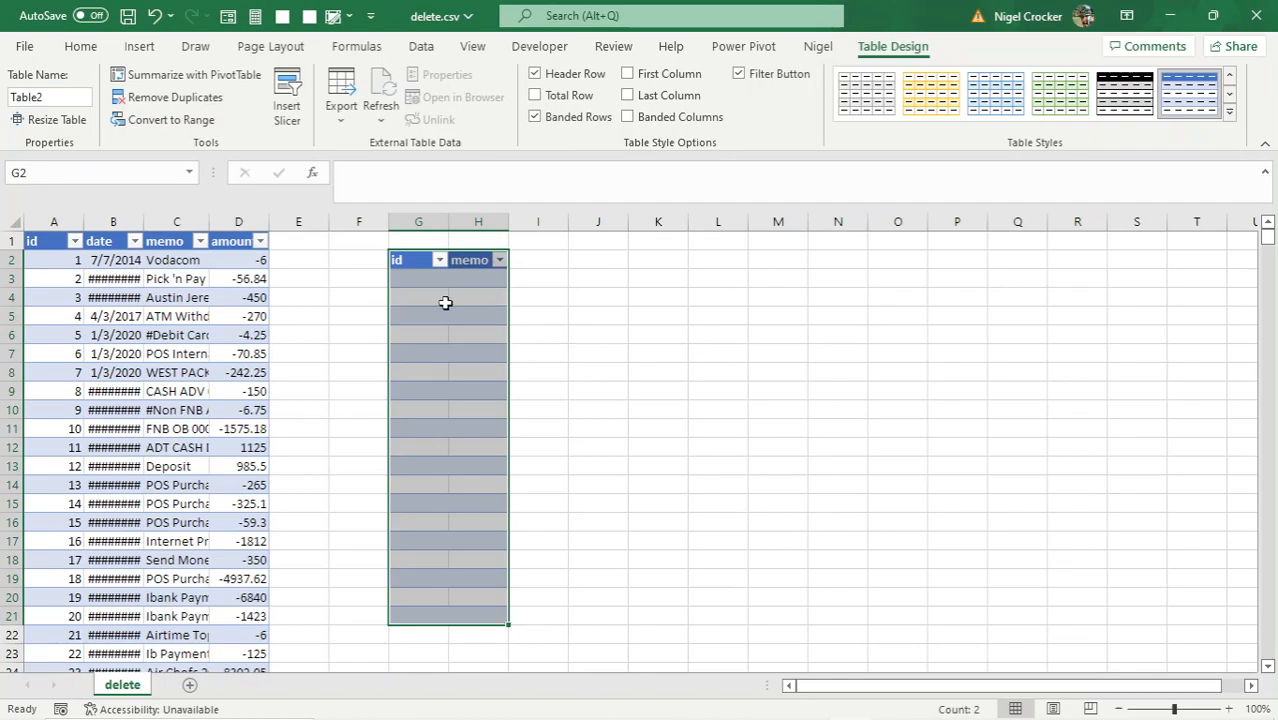
# Step: Fill the second table's id column with a series starting 20000, 22000 down to row 21
pyautogui.click(414, 279)
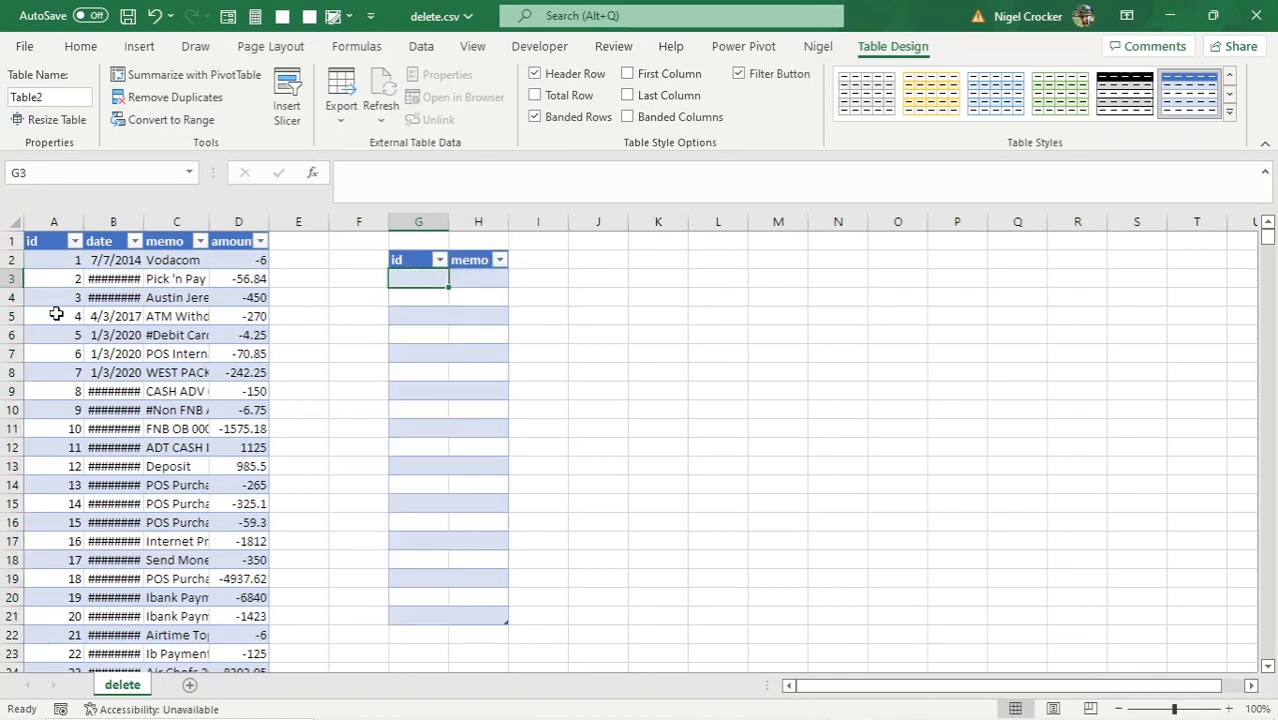
pyautogui.write('2')
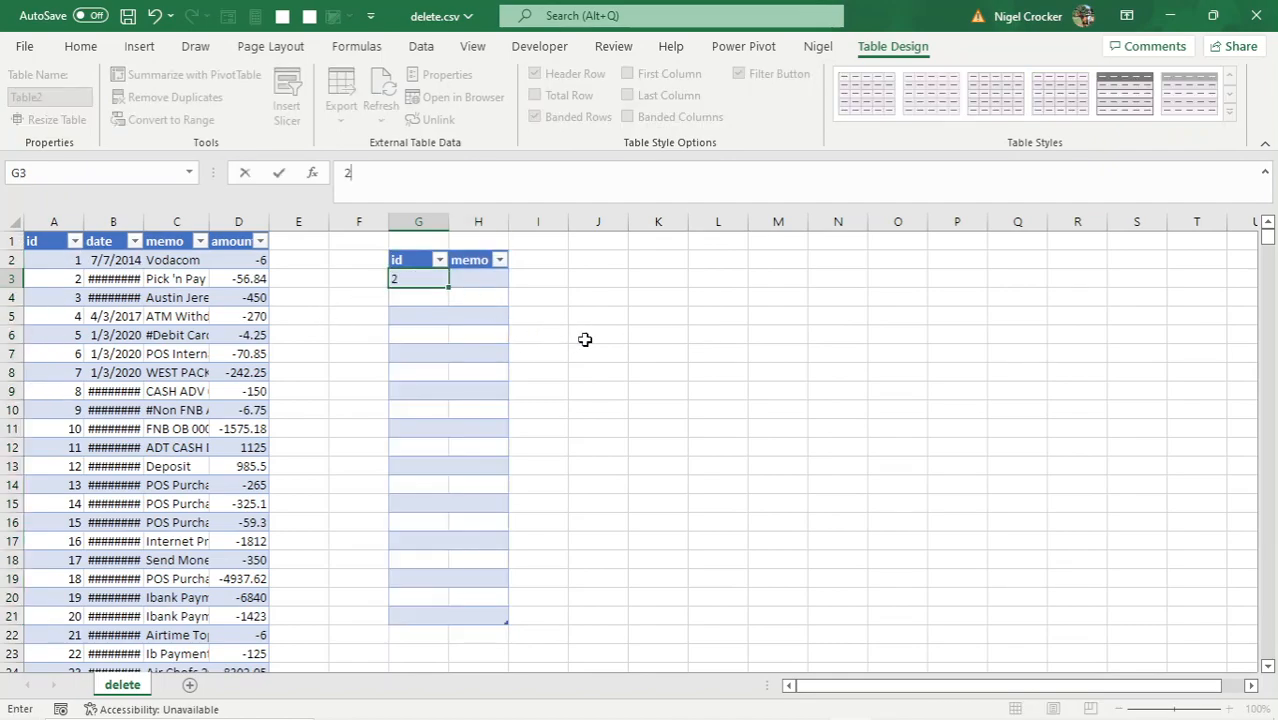
pyautogui.write('0000')
pyautogui.press('Return')
pyautogui.write('22000')
pyautogui.press('Return')
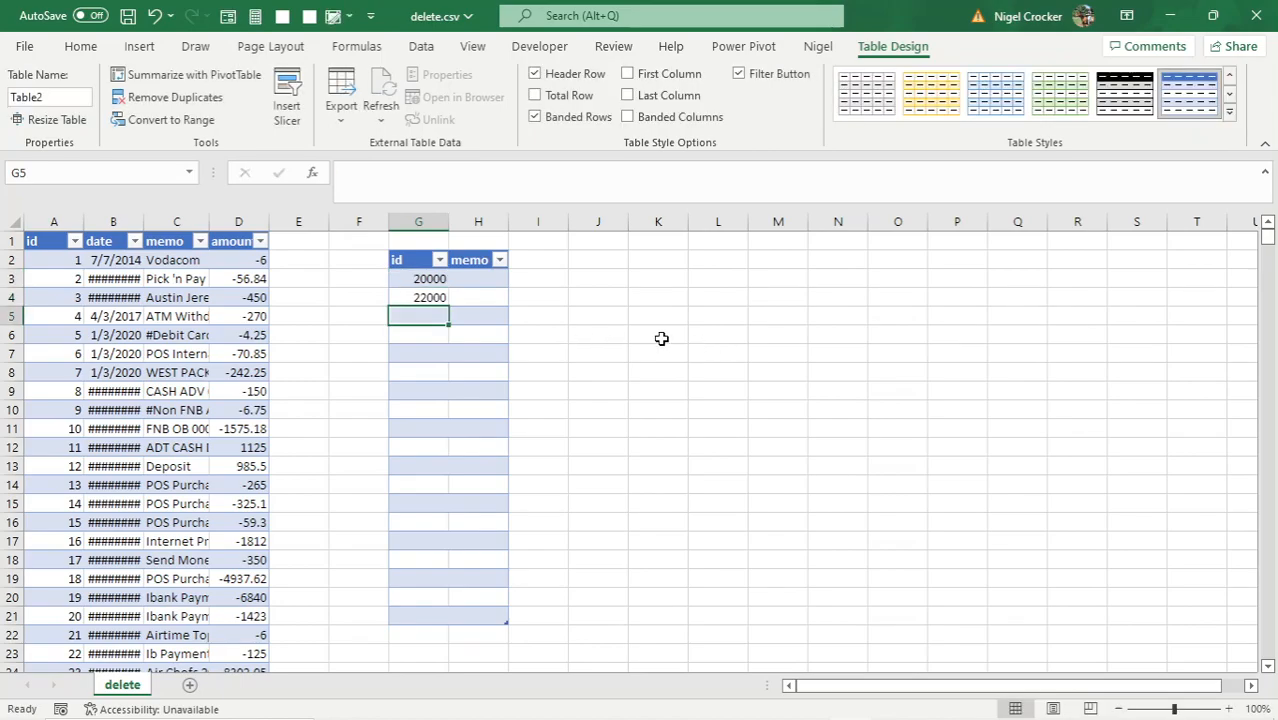
pyautogui.moveTo(424, 276); pyautogui.dragTo(420, 300)
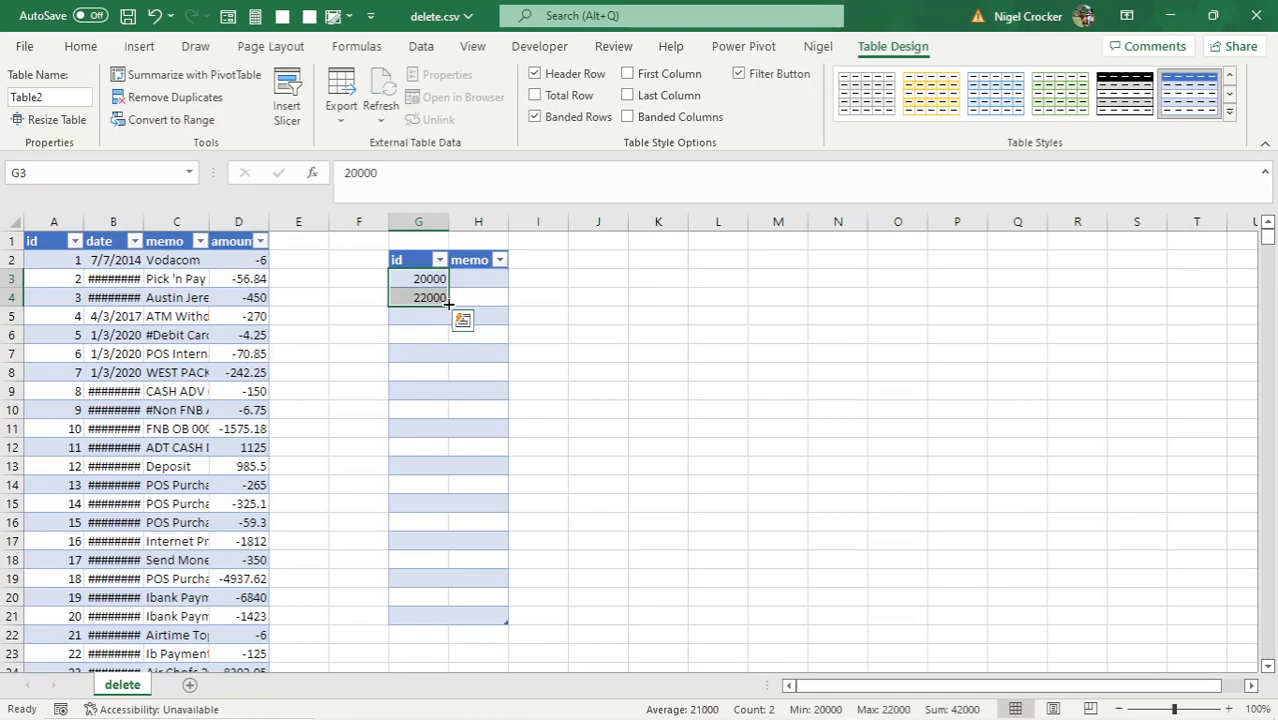
pyautogui.doubleClick(448, 304)
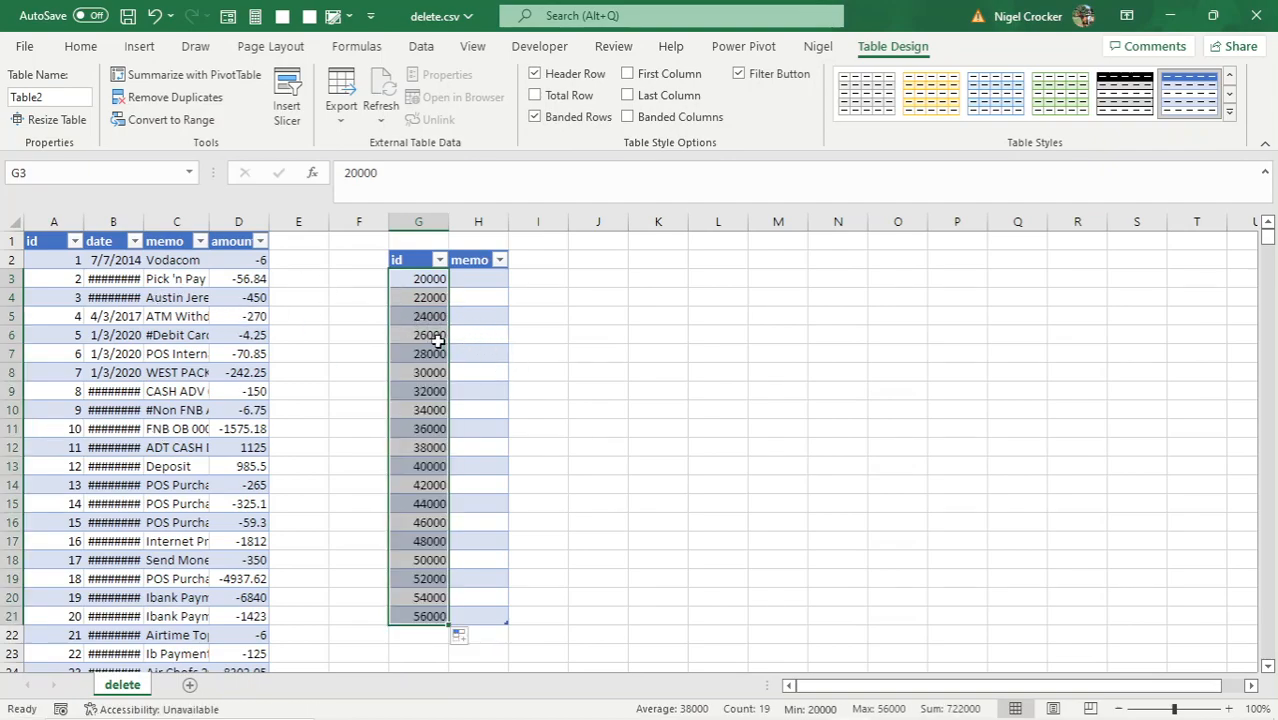
# Step: Start a VLOOKUP formula in cell H3 with the same row's id as the lookup value
pyautogui.click(60, 407)
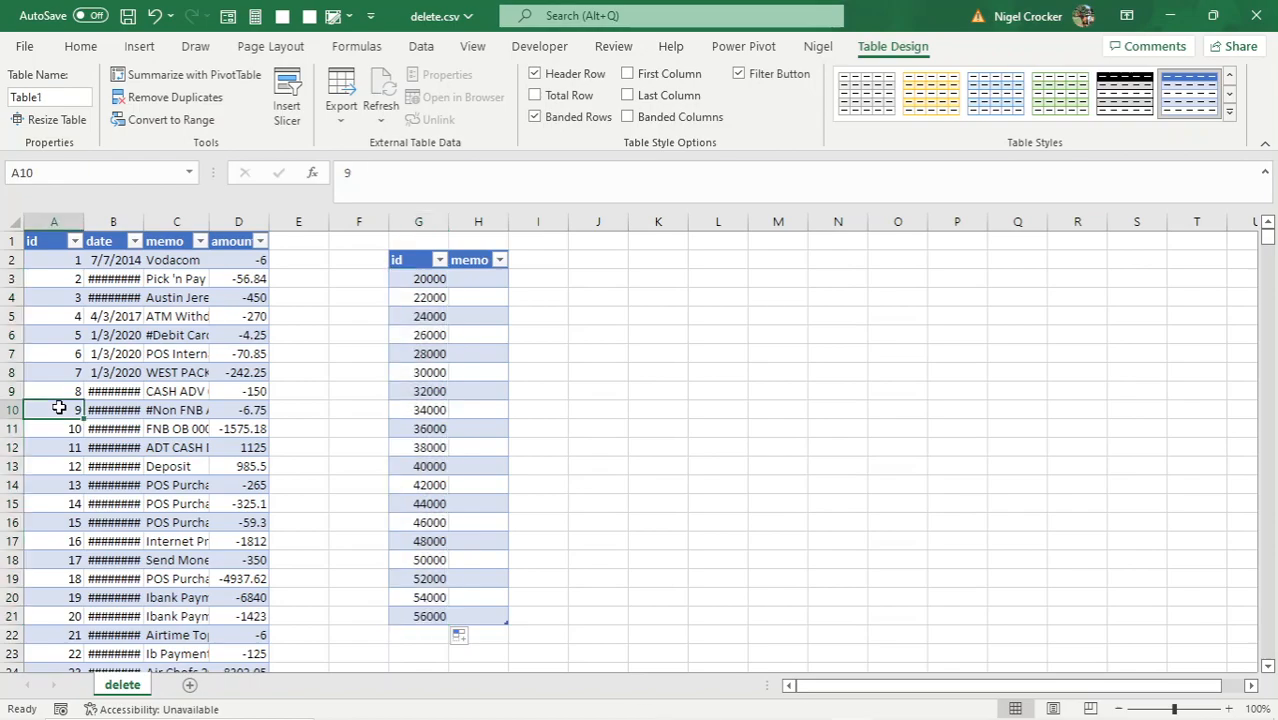
pyautogui.click(486, 335)
pyautogui.click(482, 279)
pyautogui.write('=vl')
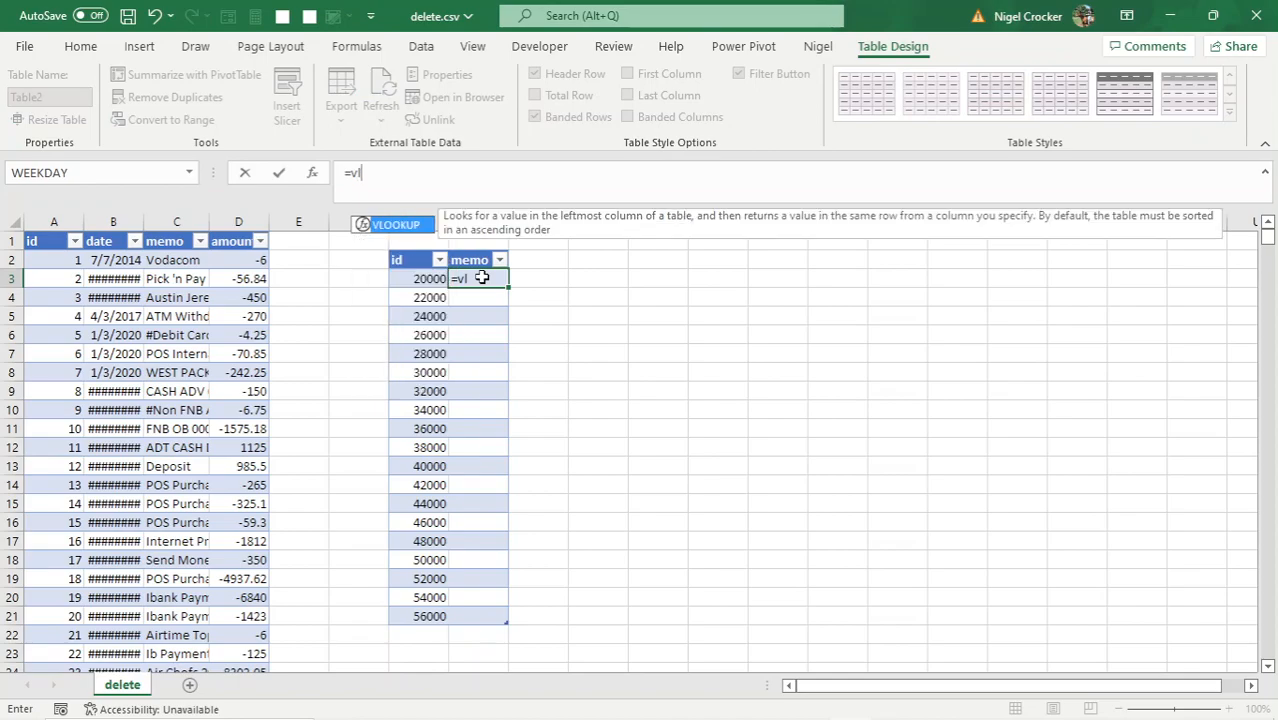
pyautogui.doubleClick(396, 225)
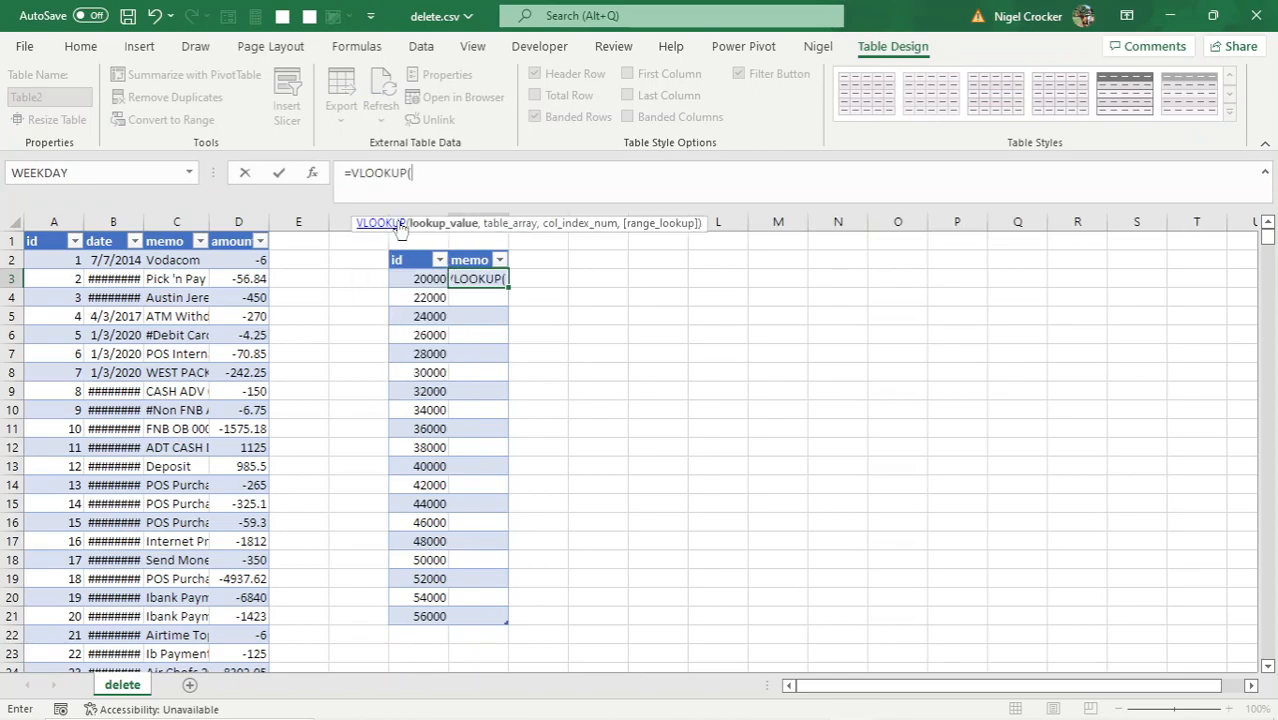
pyautogui.click(427, 279)
pyautogui.write(',')
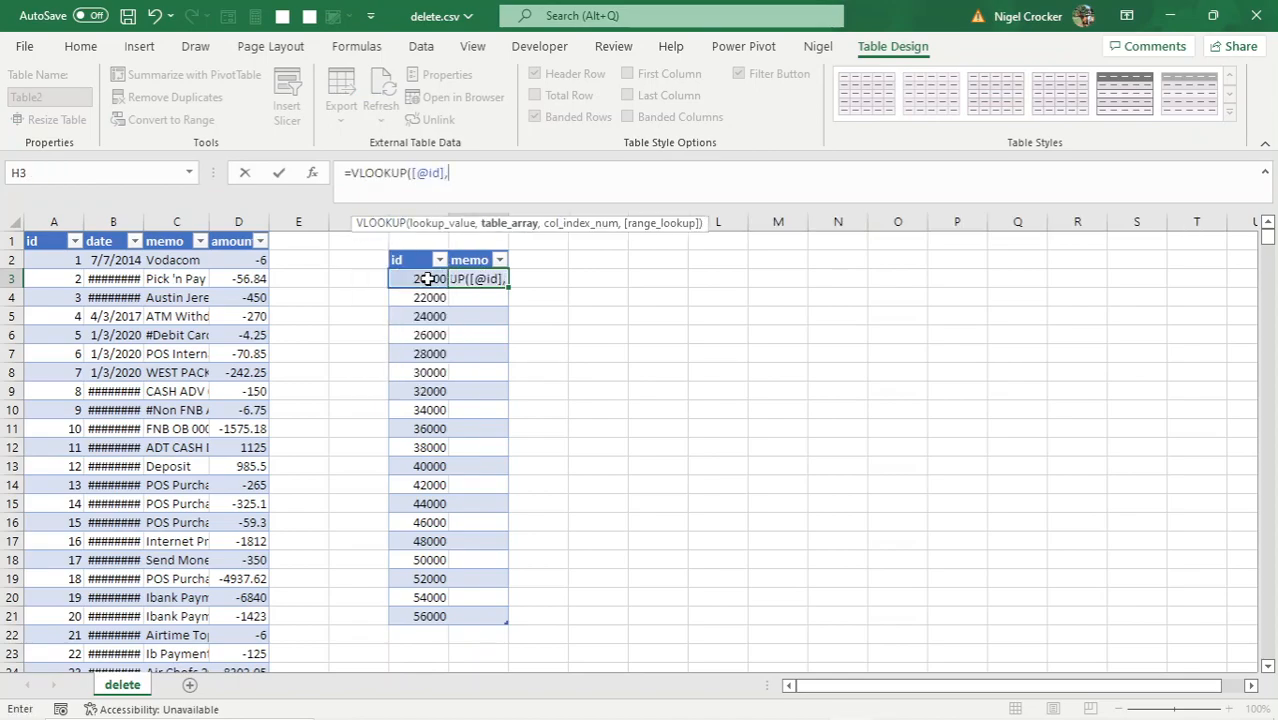
# Step: Complete the VLOOKUP with the id to memo columns of Table1, column index 3 and FALSE for an exact match
pyautogui.moveTo(55, 260); pyautogui.dragTo(164, 256)
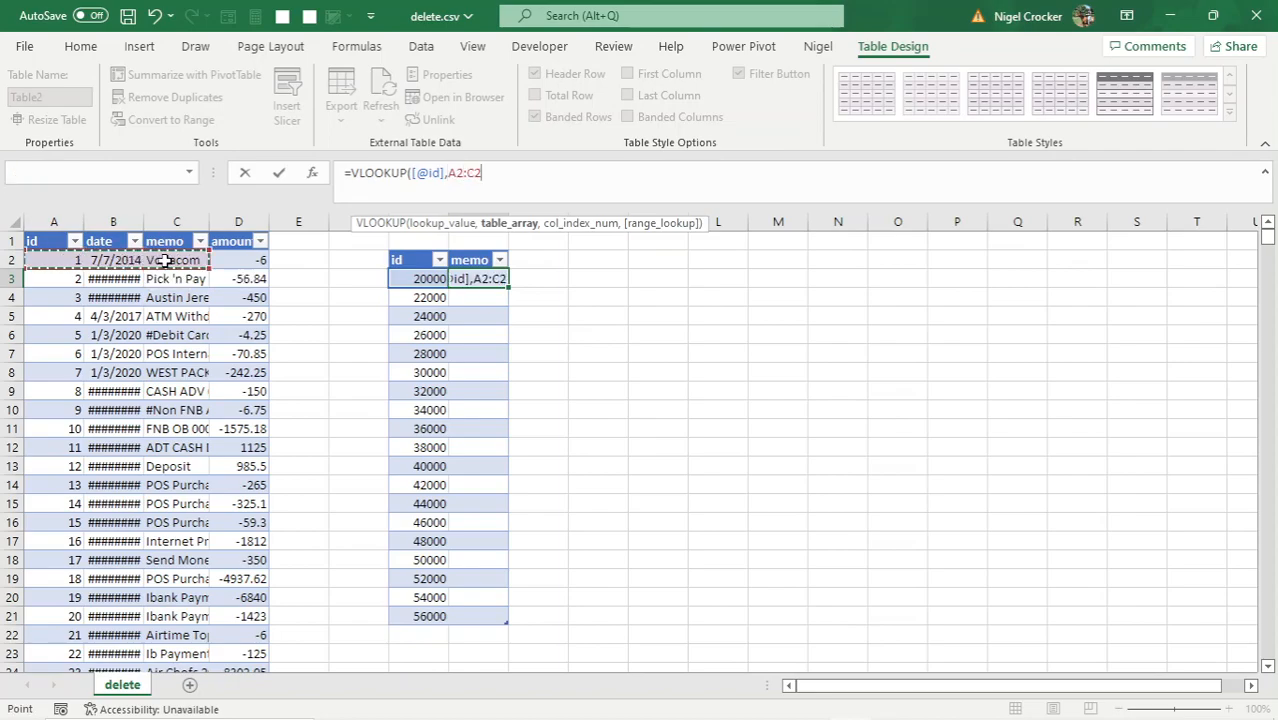
pyautogui.hotkey('ctrl', 'shift', 'Down')
pyautogui.write(',')
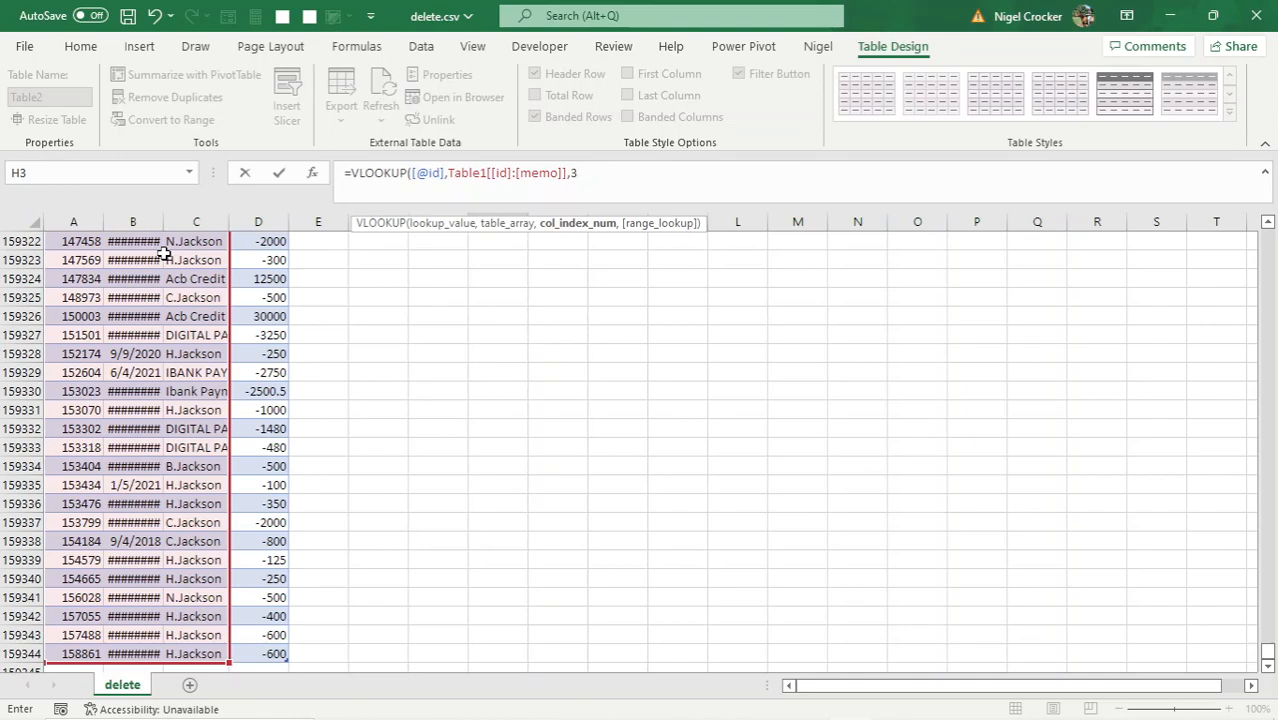
pyautogui.write('3,flase')
pyautogui.press('BackSpace')
pyautogui.press('BackSpace')
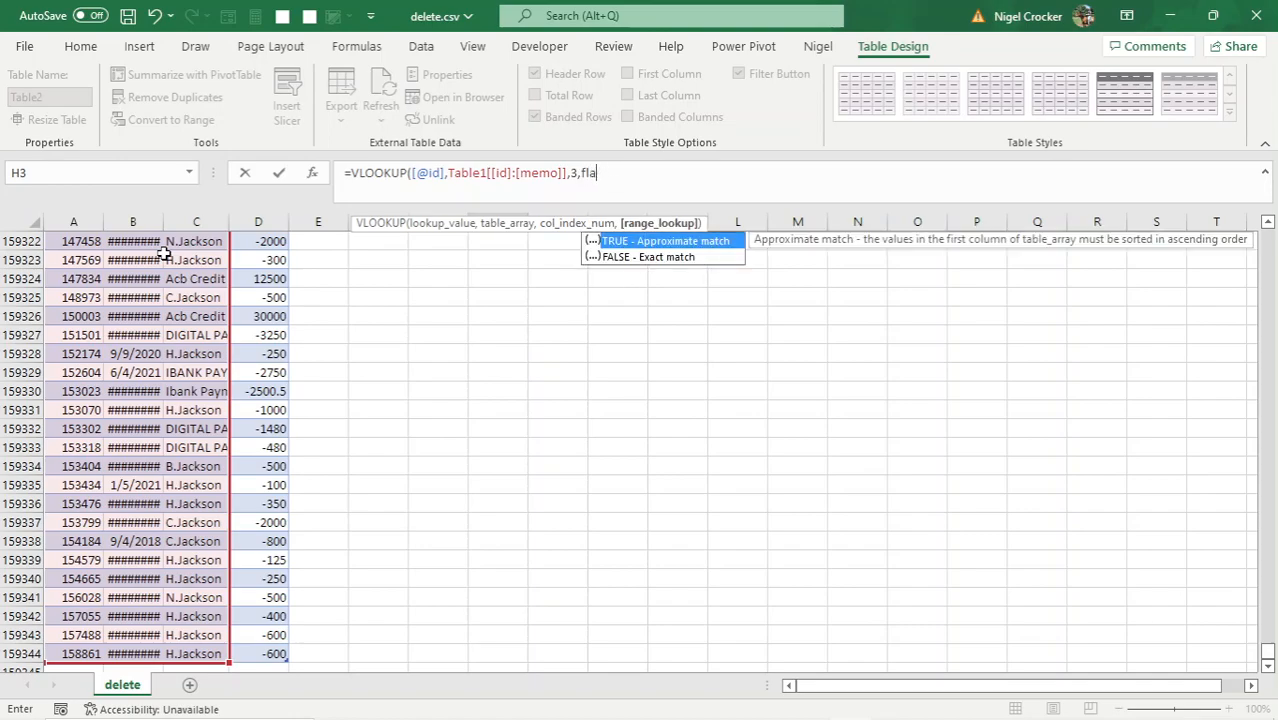
pyautogui.write('se)')
pyautogui.press('Return')
pyautogui.scroll(1, 575, 423)
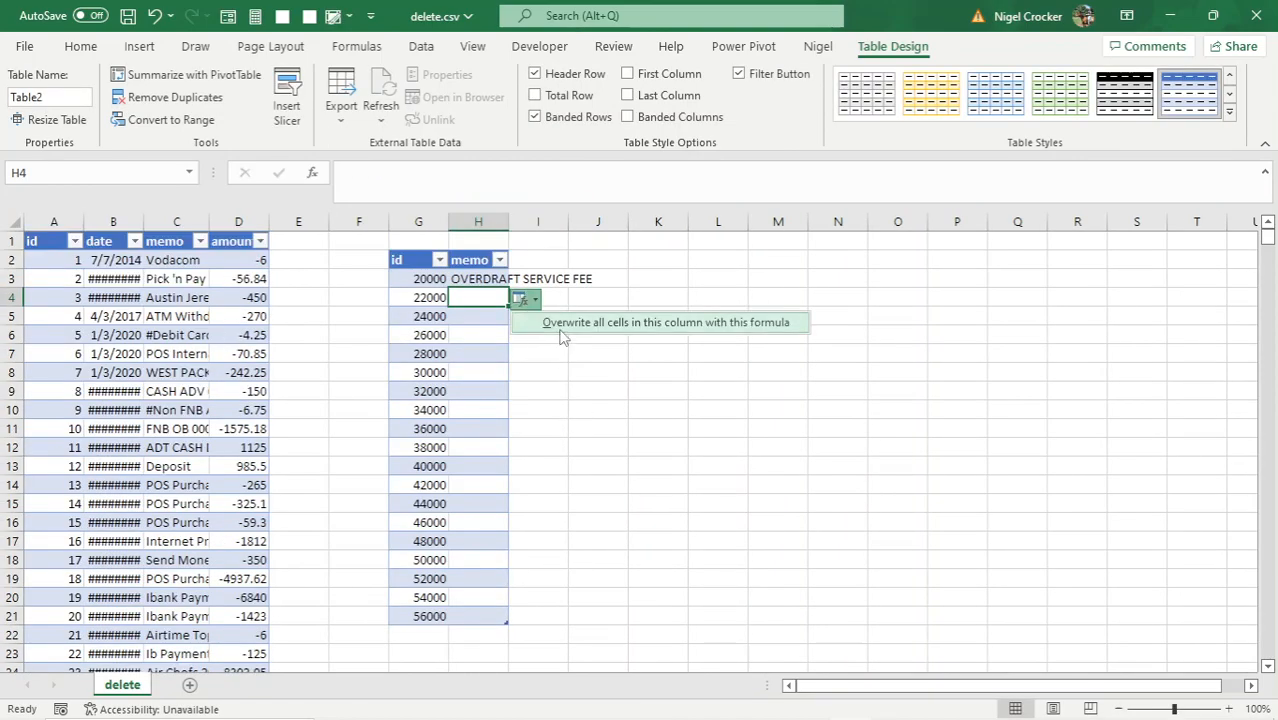
# Step: Fill the second table's whole memo column with the VLOOKUP formula and autofit column H to its contents
pyautogui.click(560, 328)
pyautogui.doubleClick(508, 221)
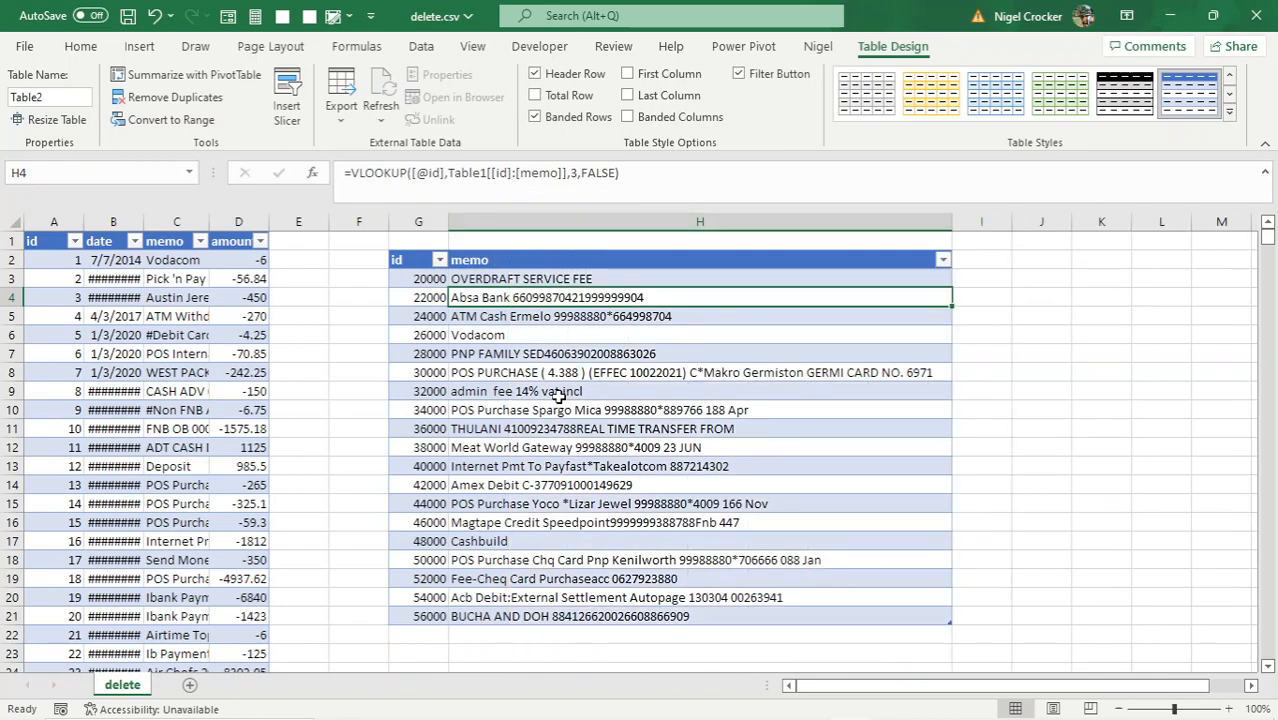
# Step: Examine the VLOOKUP formulas and returned memos in the second table against the source data in Table1
pyautogui.click(505, 335)
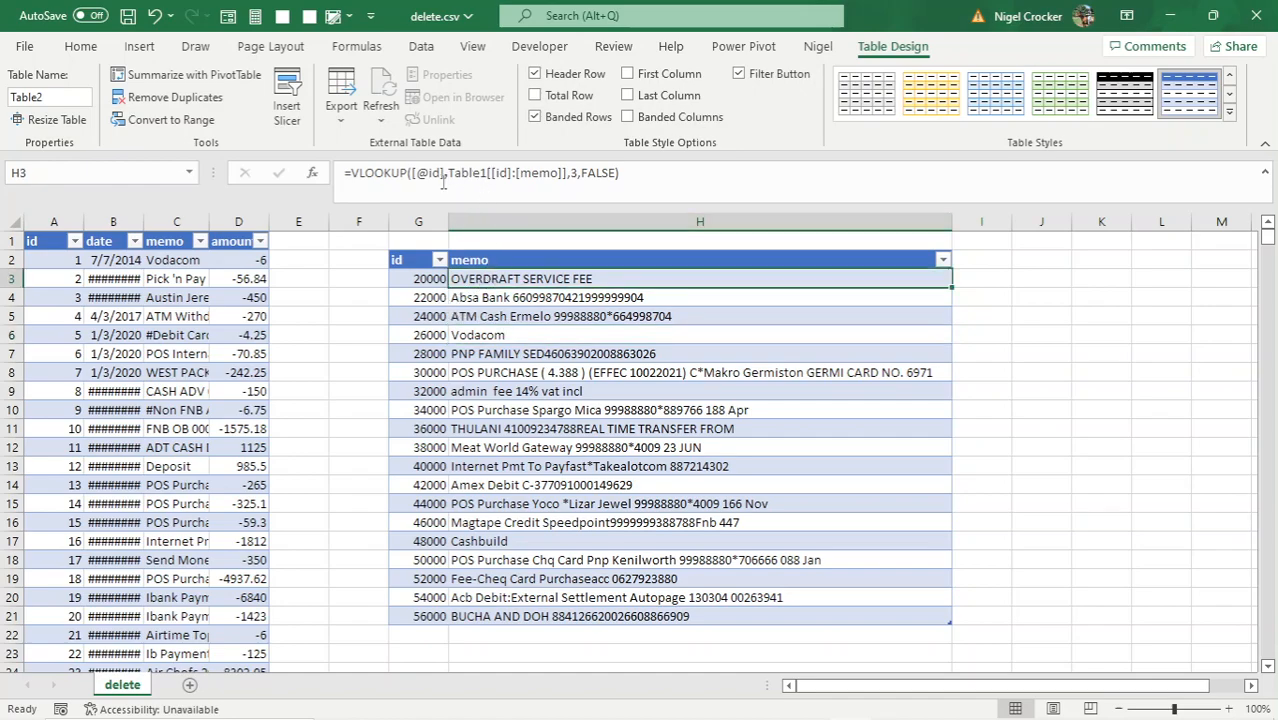
pyautogui.click(520, 315)
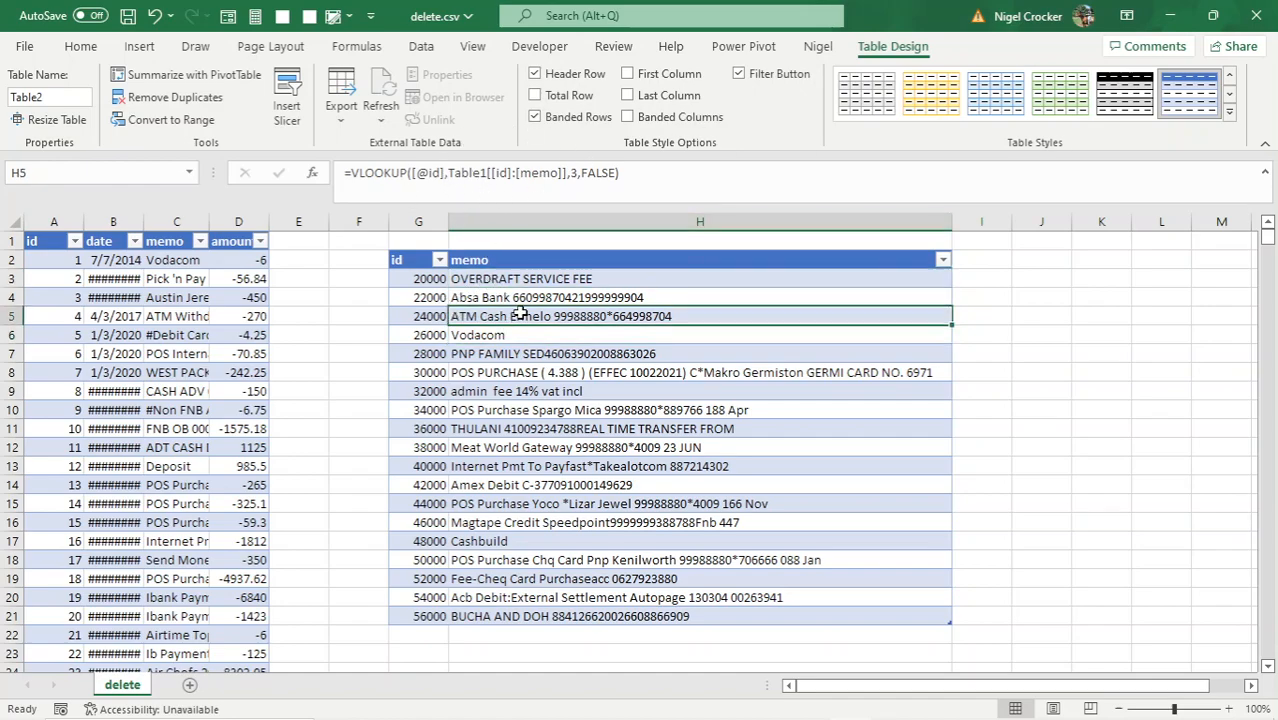
pyautogui.click(566, 354)
pyautogui.click(585, 393)
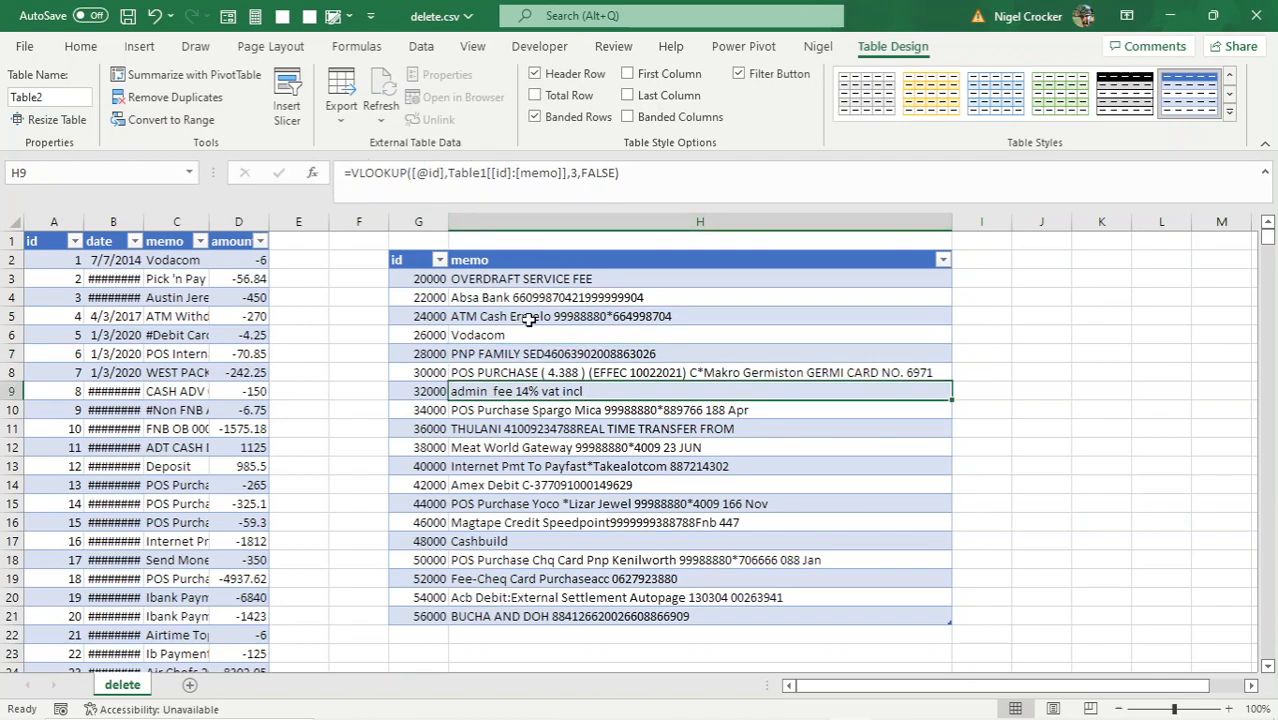
pyautogui.click(528, 446)
pyautogui.click(552, 352)
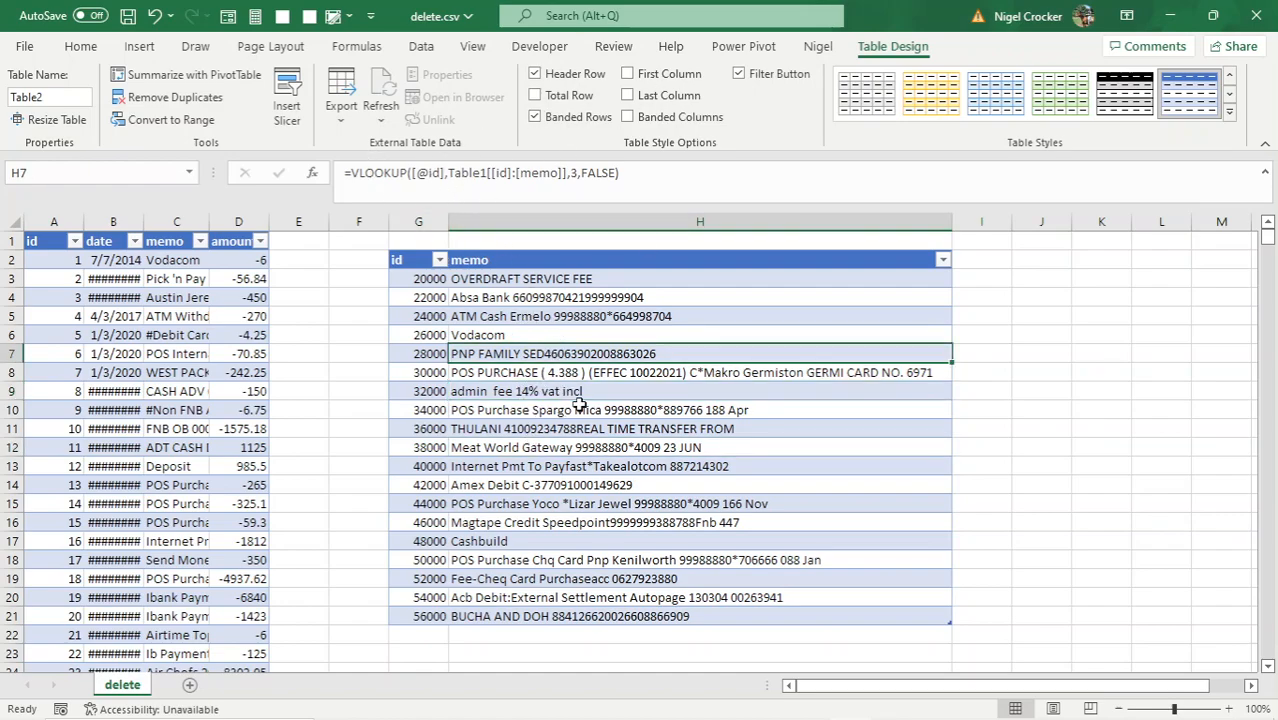
pyautogui.click(132, 352)
pyautogui.click(180, 314)
pyautogui.click(247, 314)
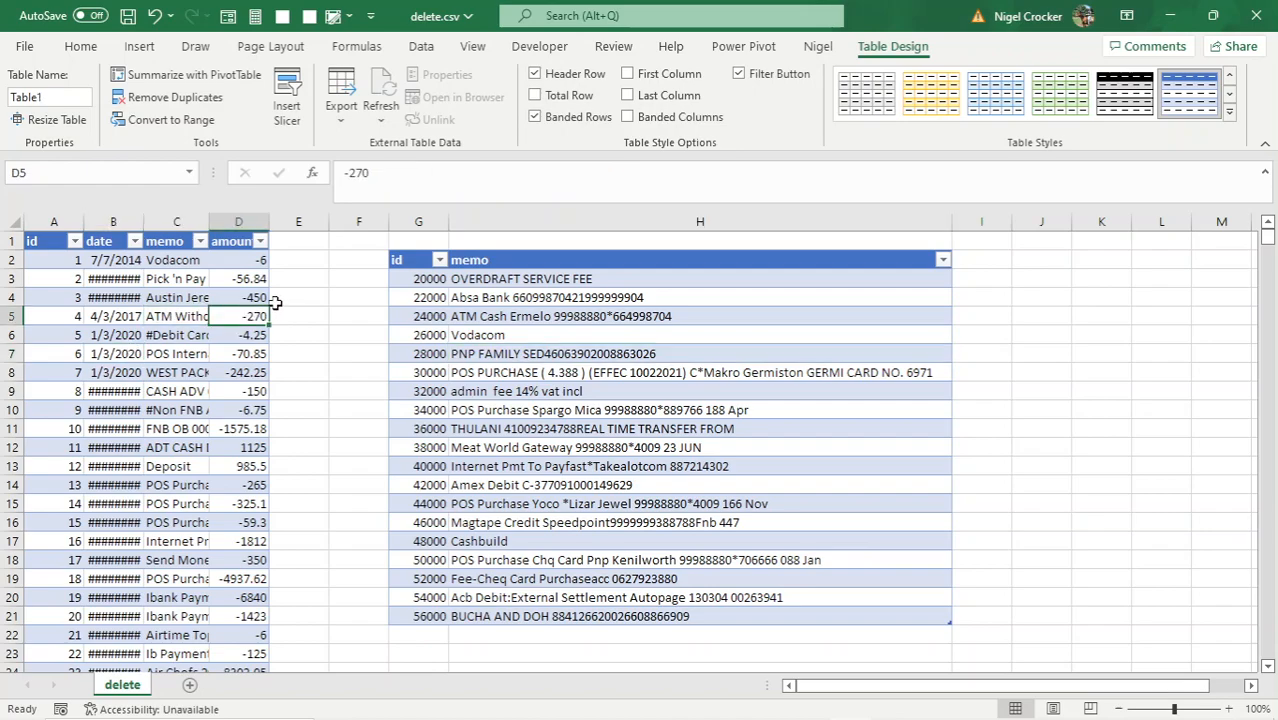
pyautogui.click(410, 298)
pyautogui.click(494, 298)
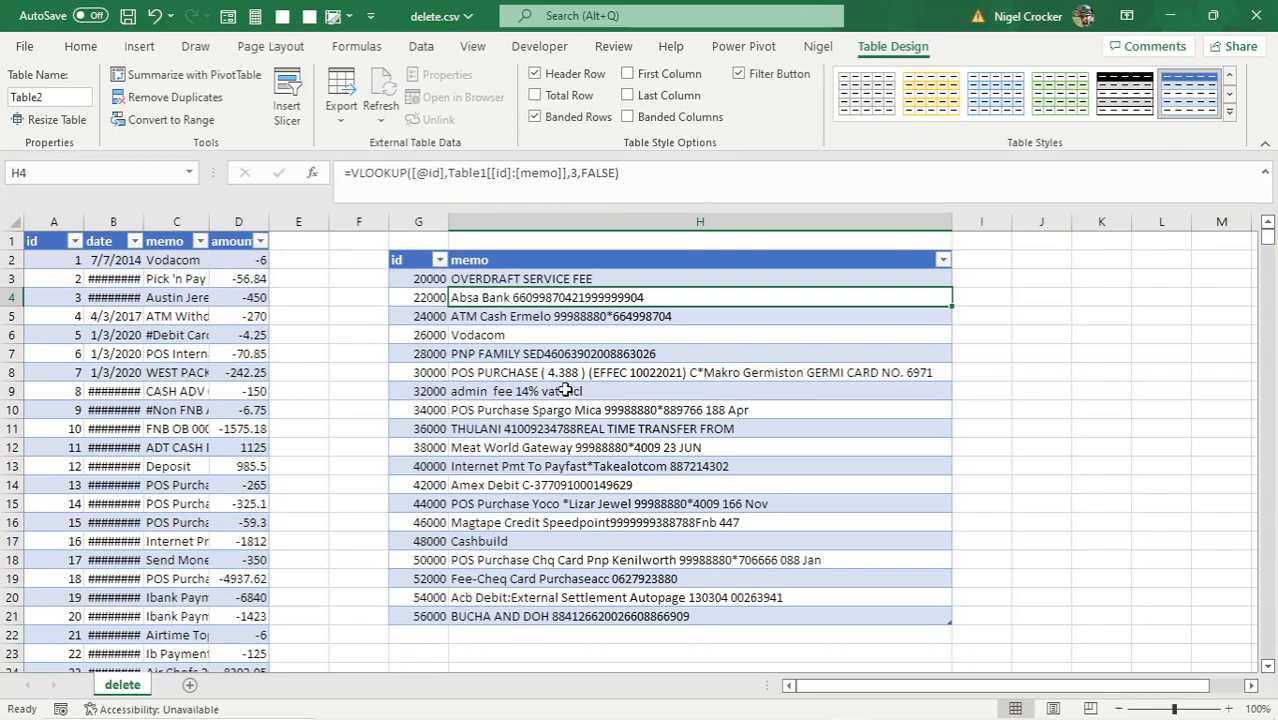
# Step: Load Table1 into the Power Query Editor and rename its query bank_statements
pyautogui.click(139, 339)
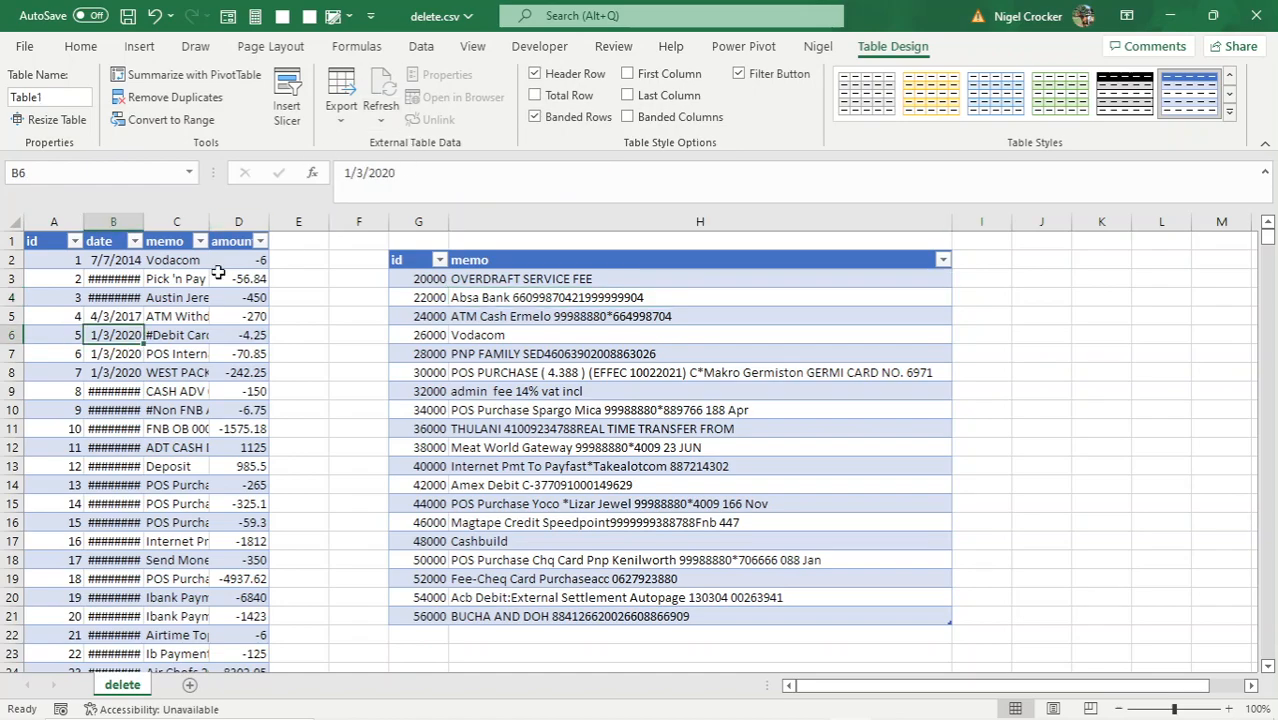
pyautogui.click(172, 316)
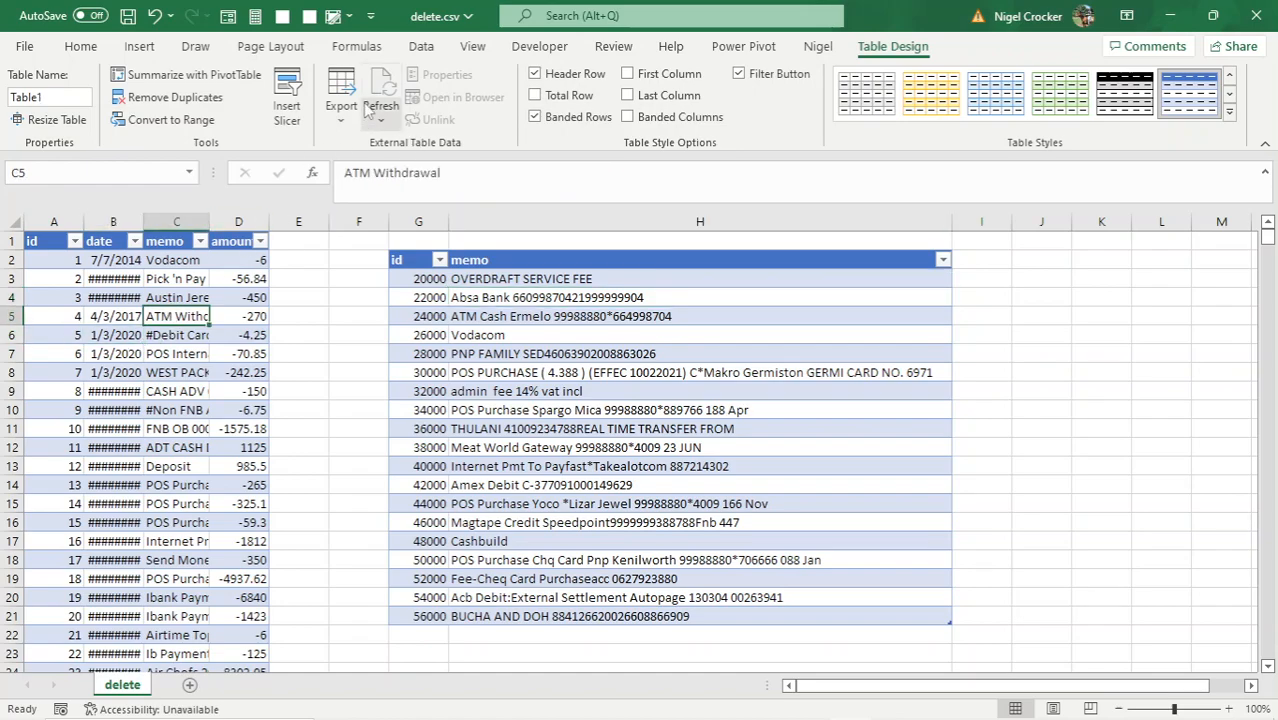
pyautogui.click(421, 47)
pyautogui.click(131, 116)
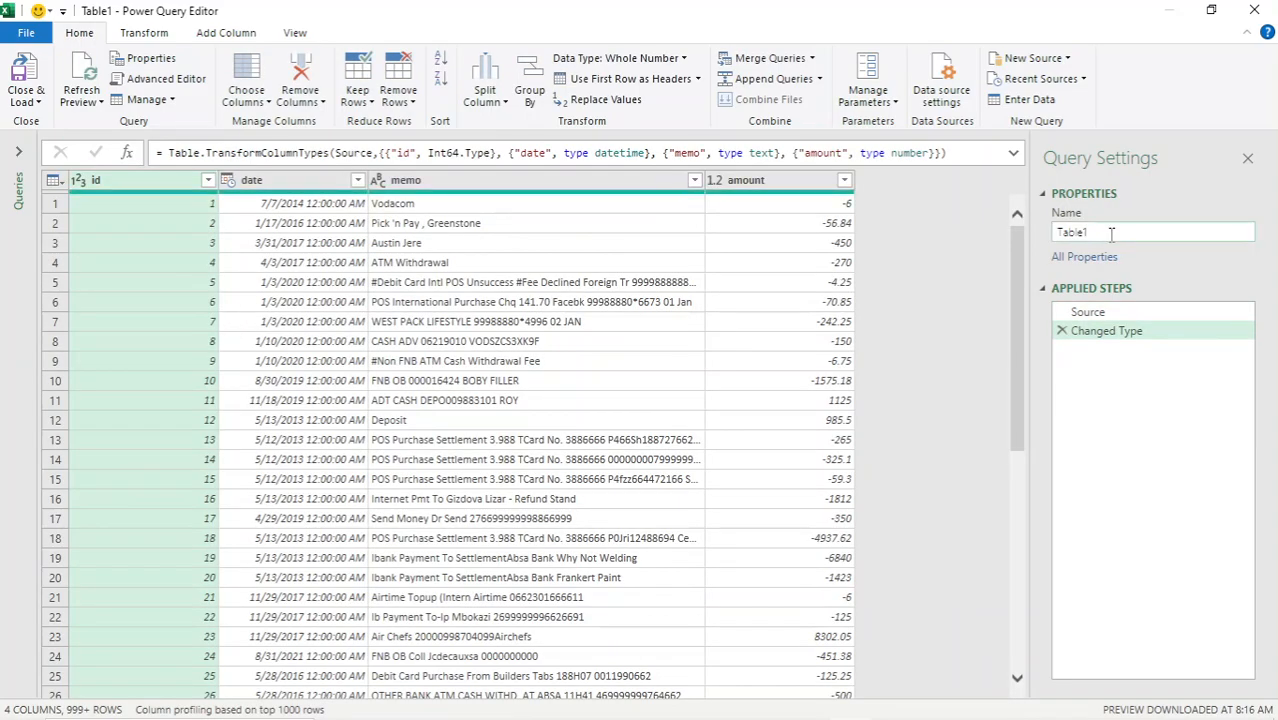
pyautogui.doubleClick(1110, 233)
pyautogui.write('bank_statements')
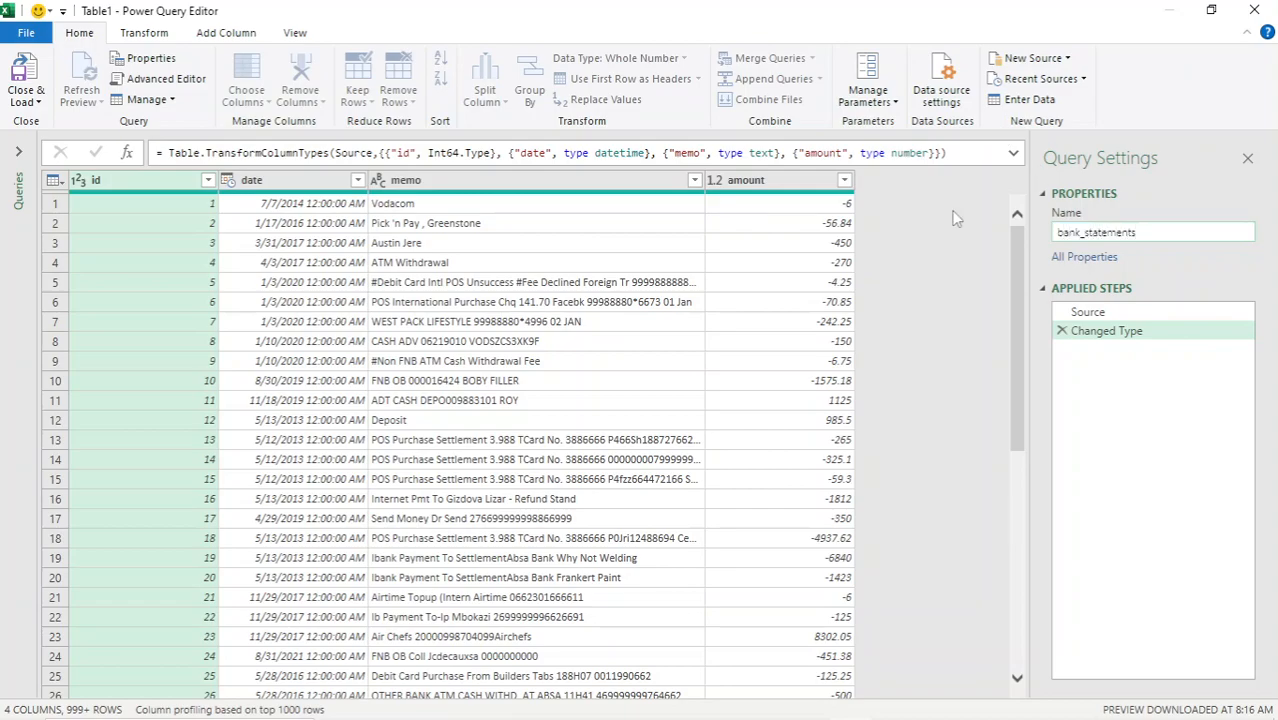
pyautogui.press('Return')
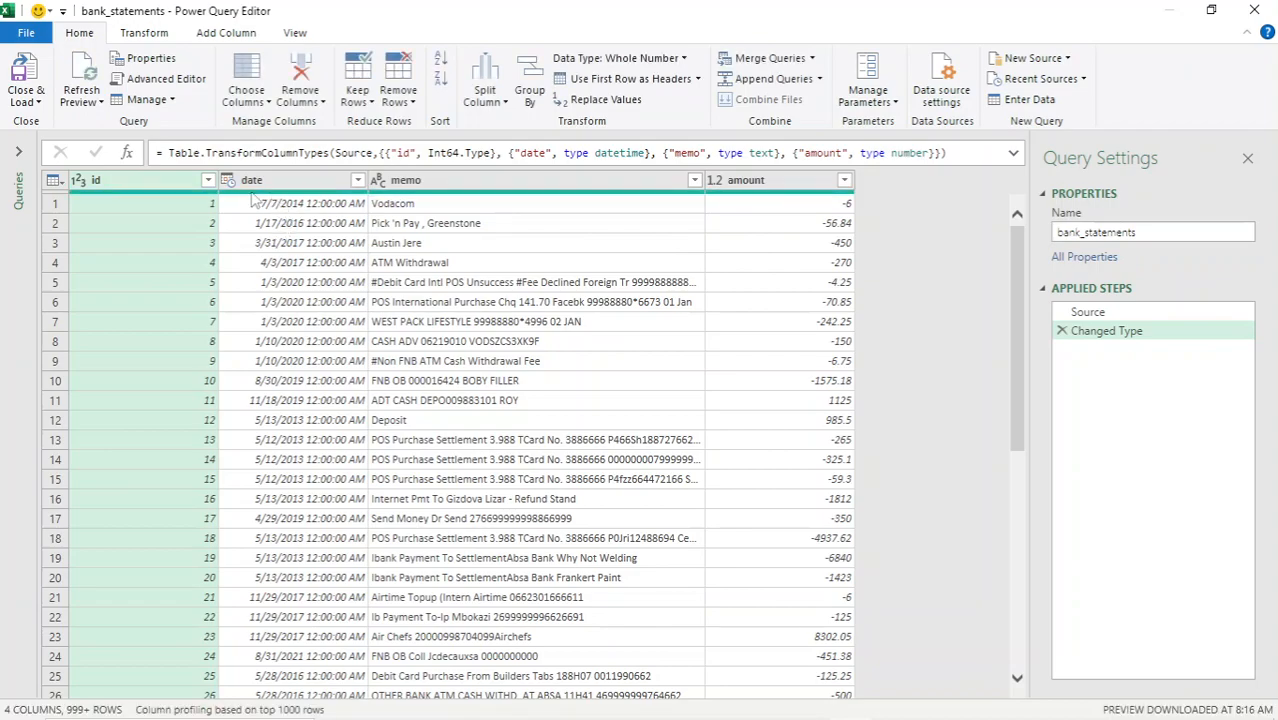
# Step: Change the date column's type to Date, adding the conversion as a new step
pyautogui.rightClick(240, 182)
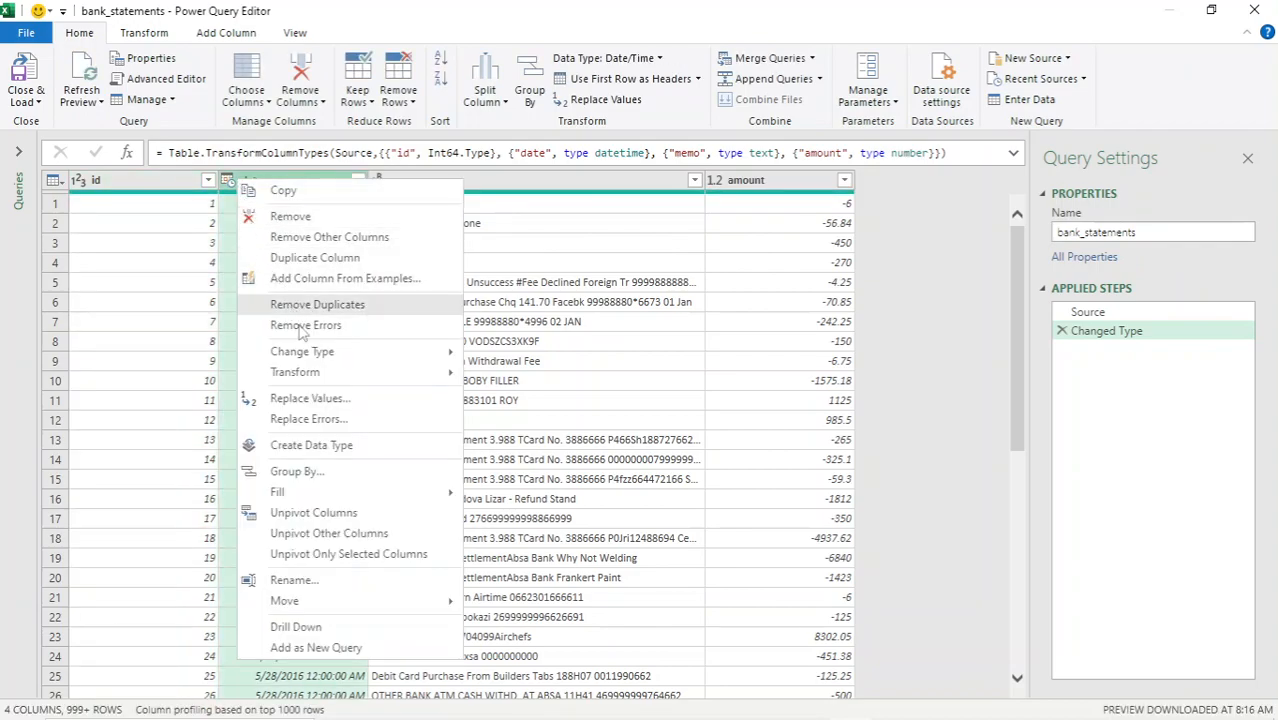
pyautogui.moveTo(340, 352)
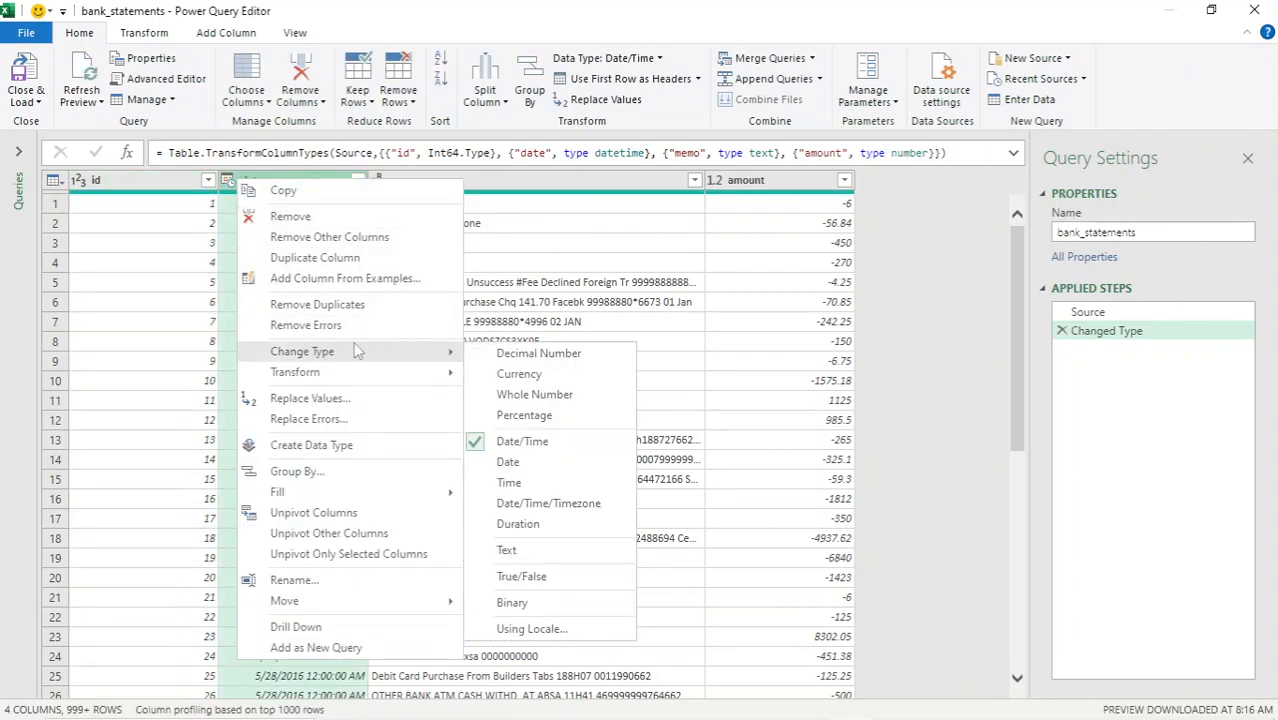
pyautogui.click(524, 460)
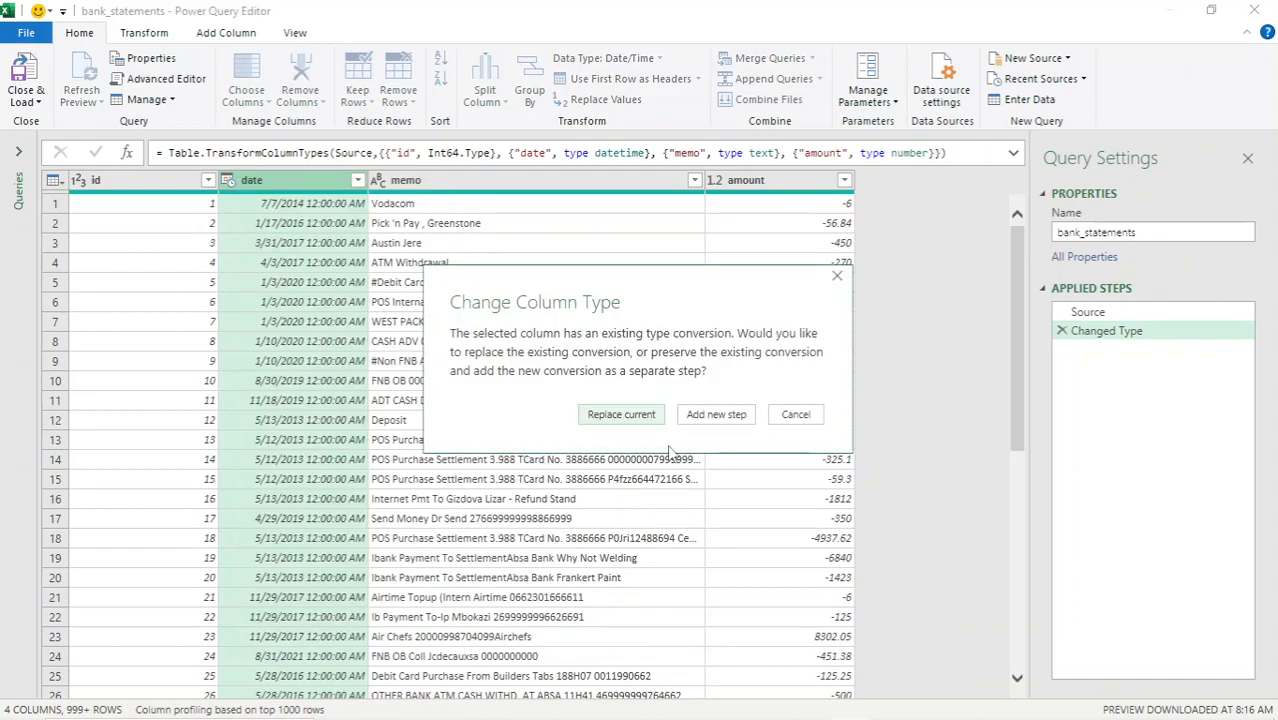
pyautogui.click(716, 414)
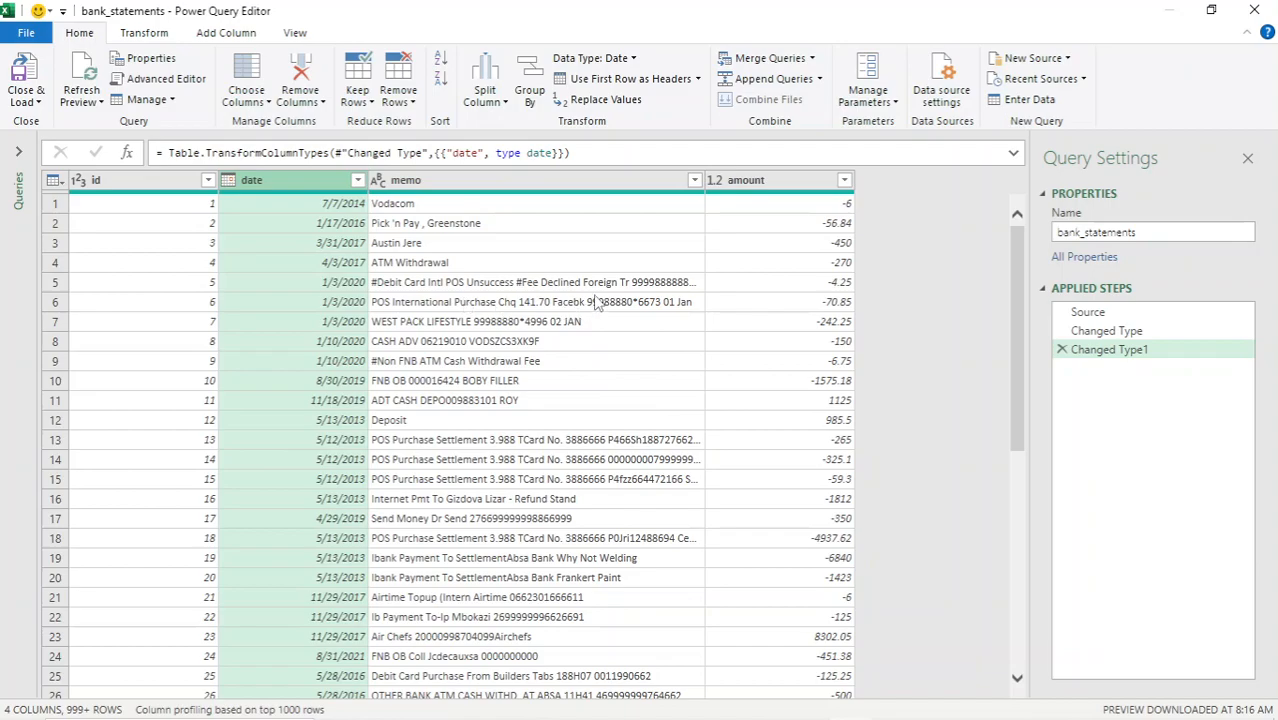
# Step: Close the Power Query Editor keeping the changes, and return to the delete sheet
pyautogui.click(1257, 12)
pyautogui.click(710, 405)
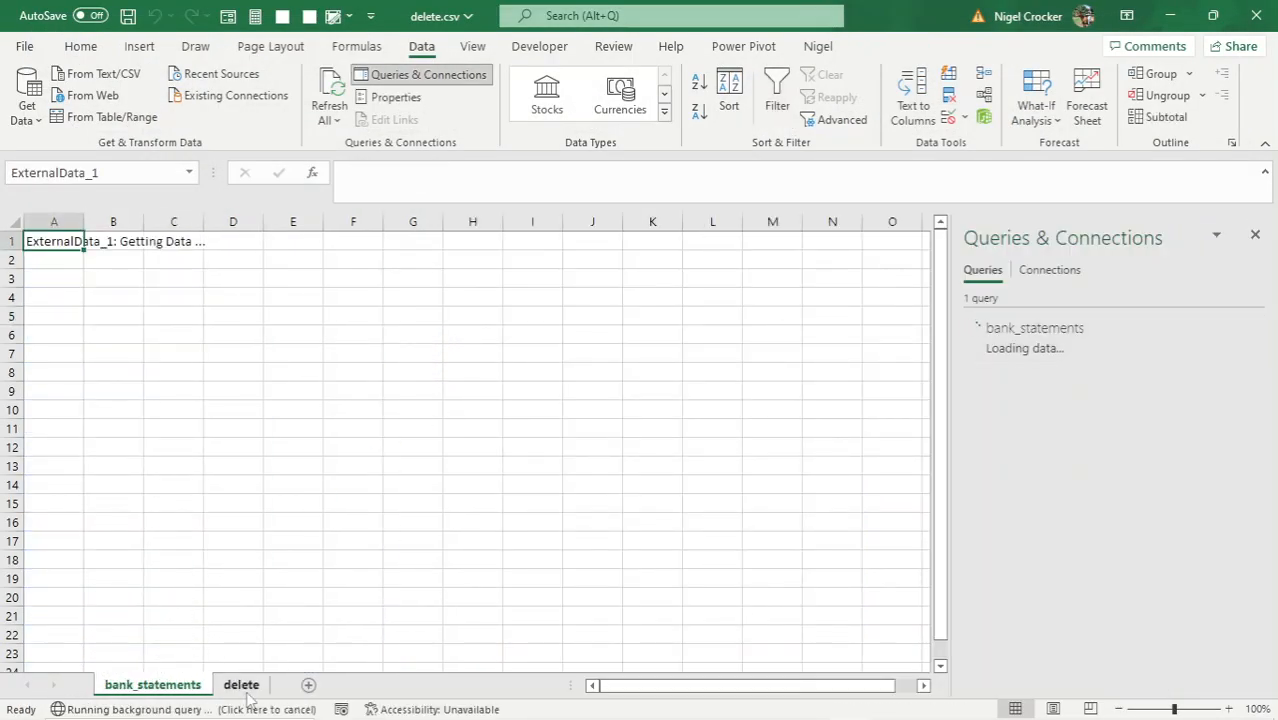
pyautogui.click(248, 692)
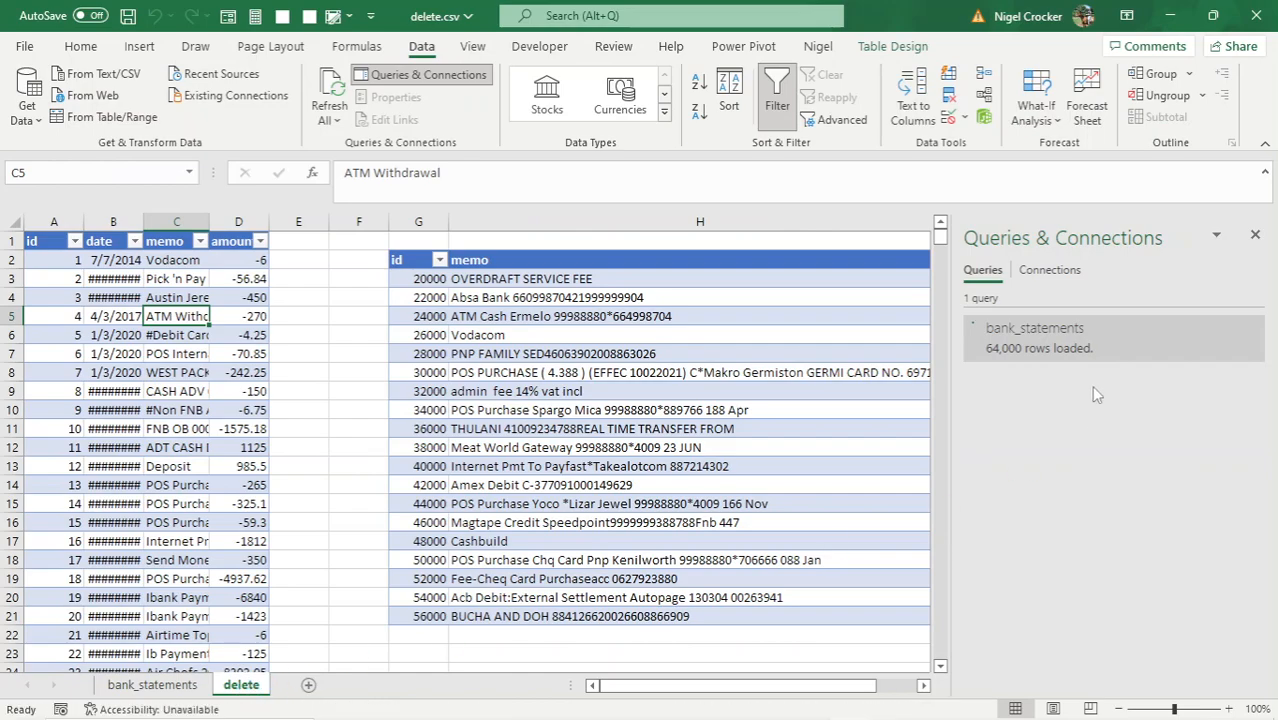
# Step: Delete the bank_statements worksheet so that its query remains as a connection only
pyautogui.click(172, 688)
pyautogui.rightClick(174, 688)
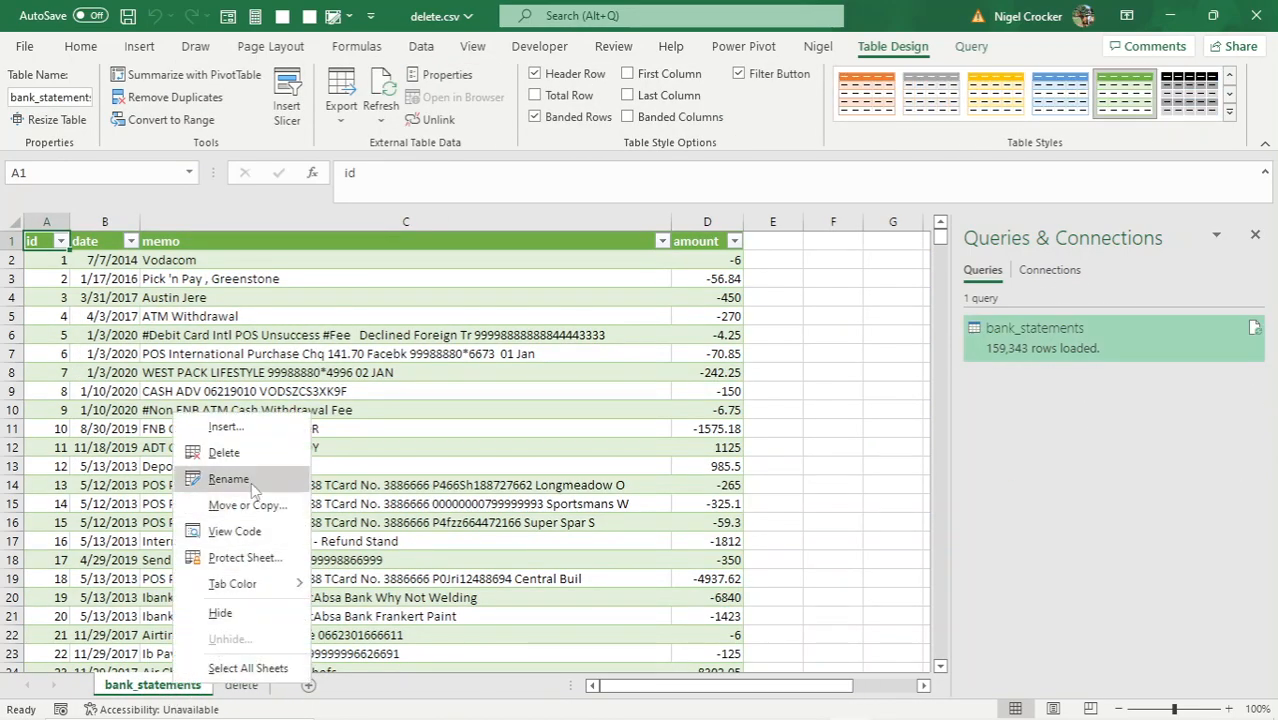
pyautogui.click(222, 452)
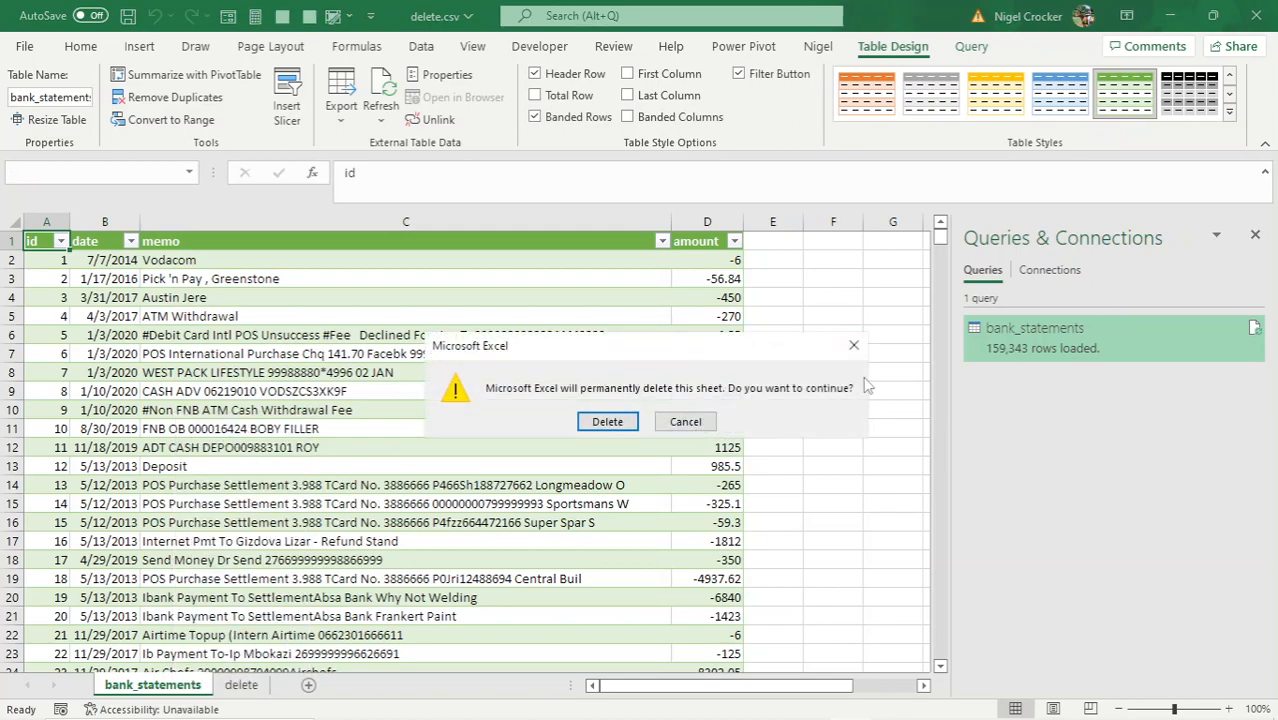
pyautogui.click(607, 422)
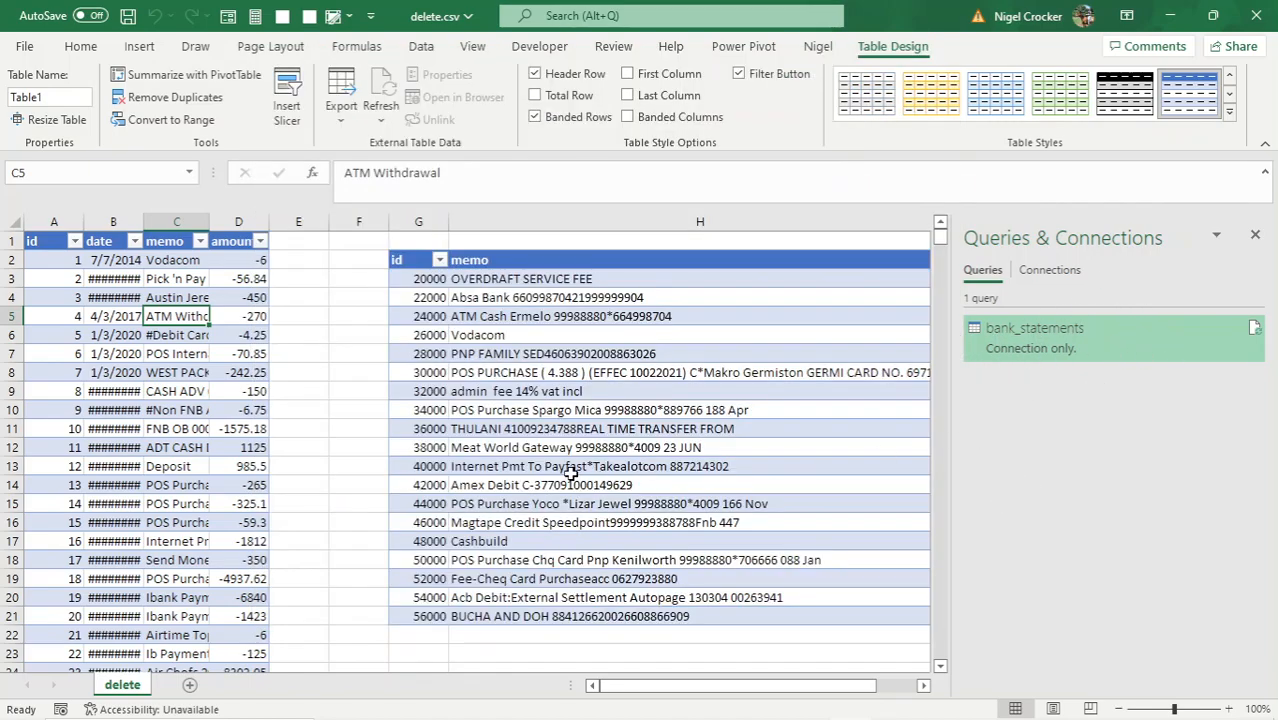
# Step: Load the second table, Table2, into the Power Query Editor
pyautogui.click(530, 442)
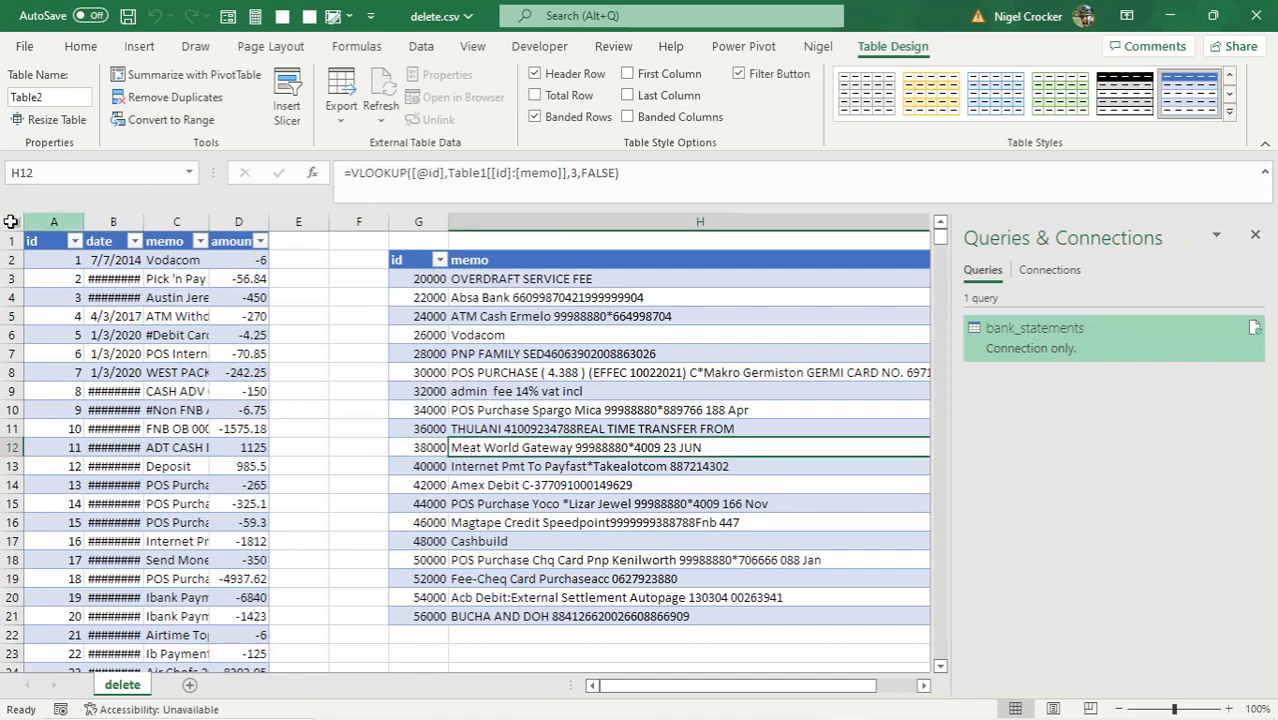
pyautogui.click(421, 46)
pyautogui.click(488, 378)
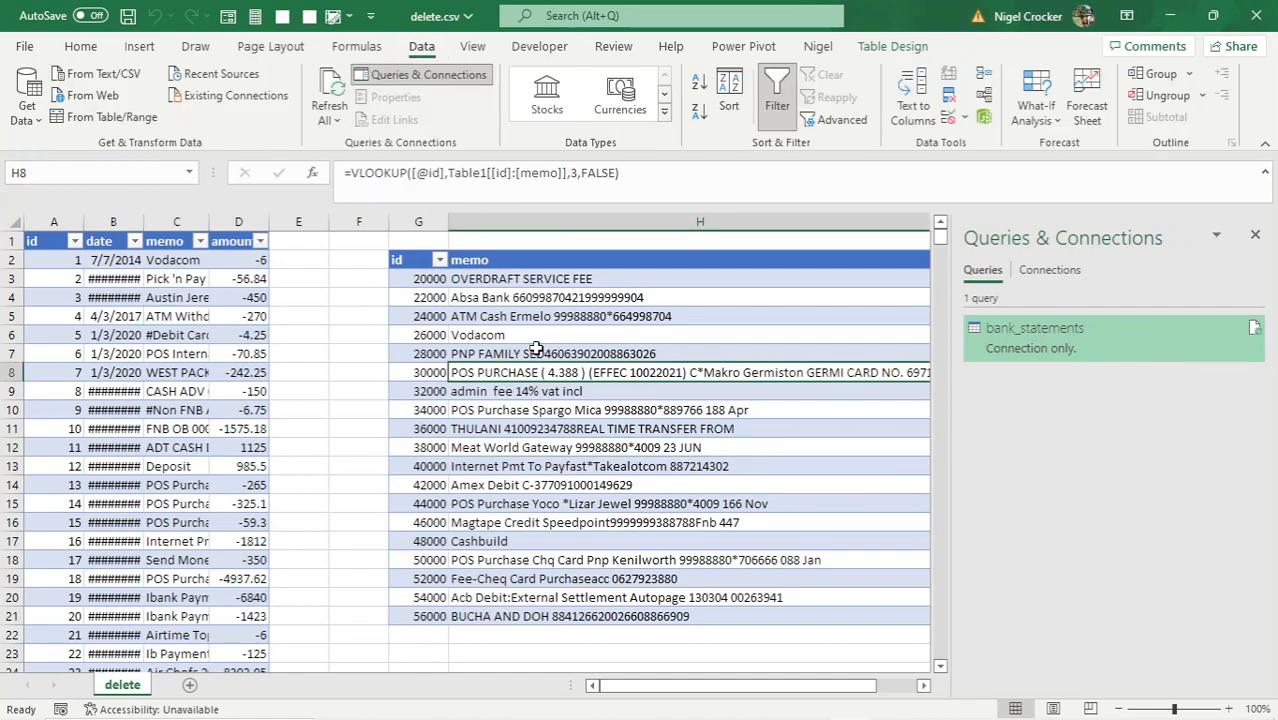
pyautogui.click(107, 116)
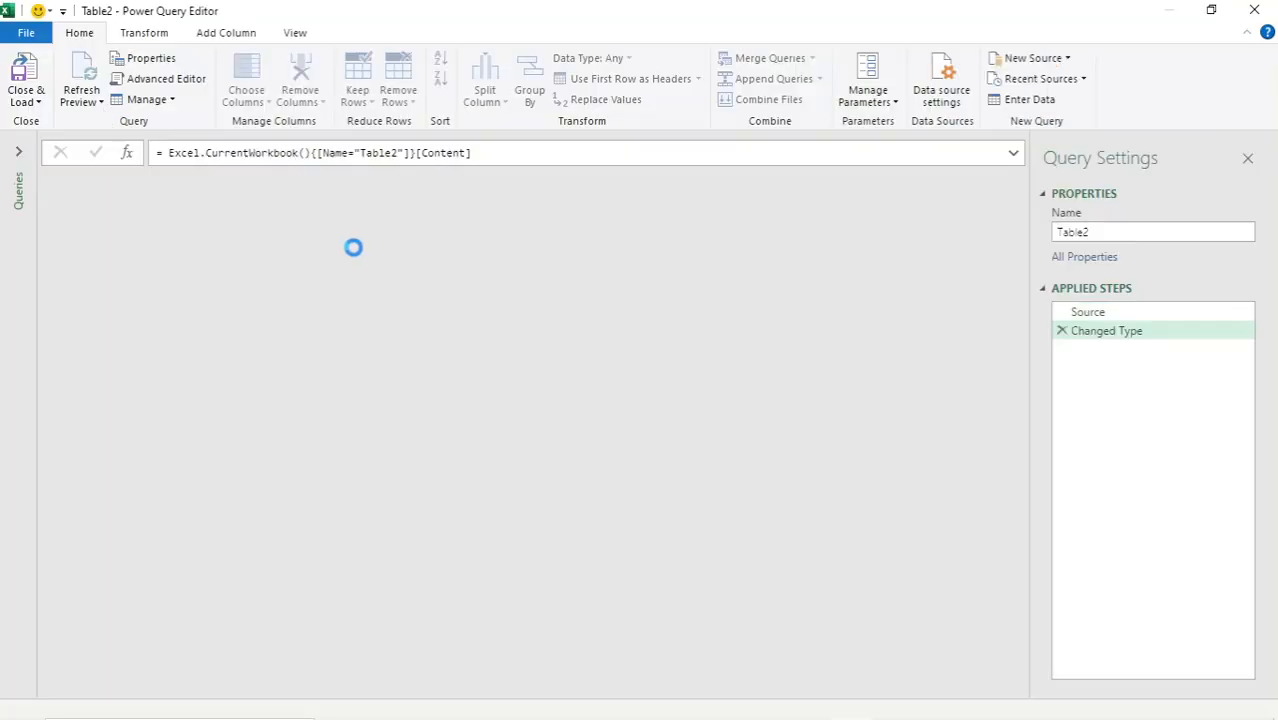
# Step: Remove the memo column from the Table2 query
pyautogui.click(338, 184)
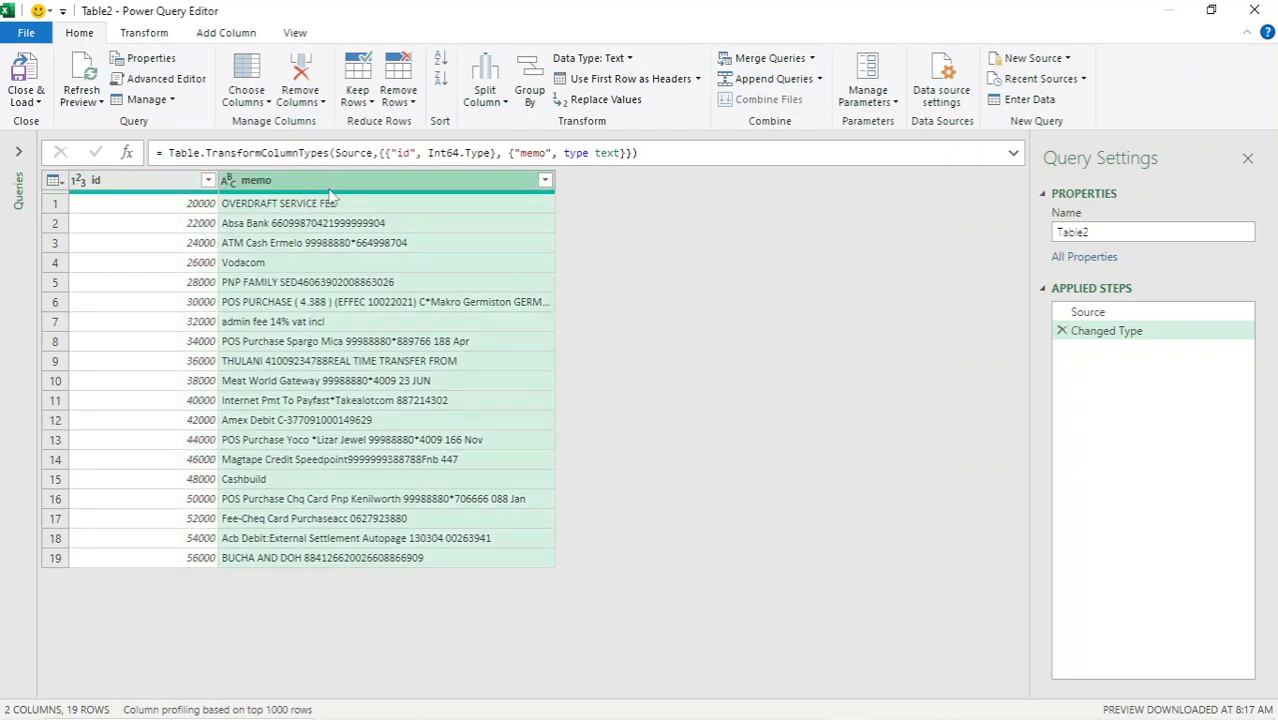
pyautogui.rightClick(328, 186)
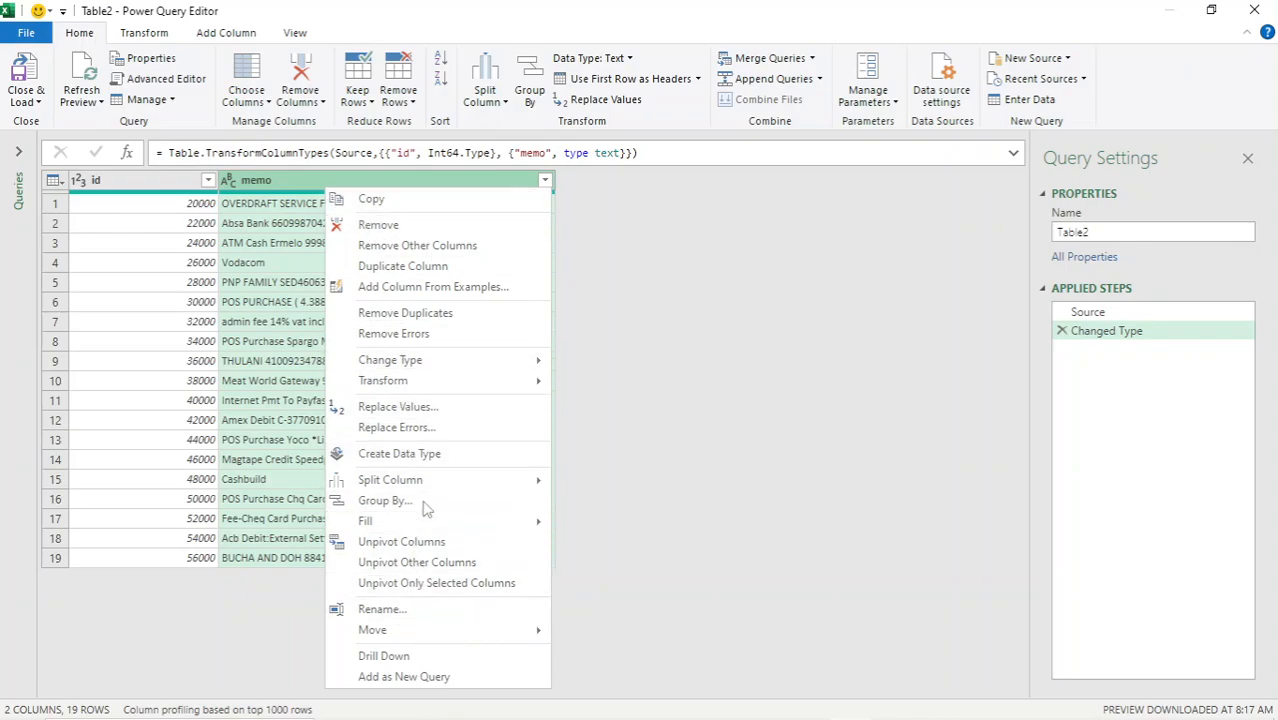
pyautogui.click(381, 225)
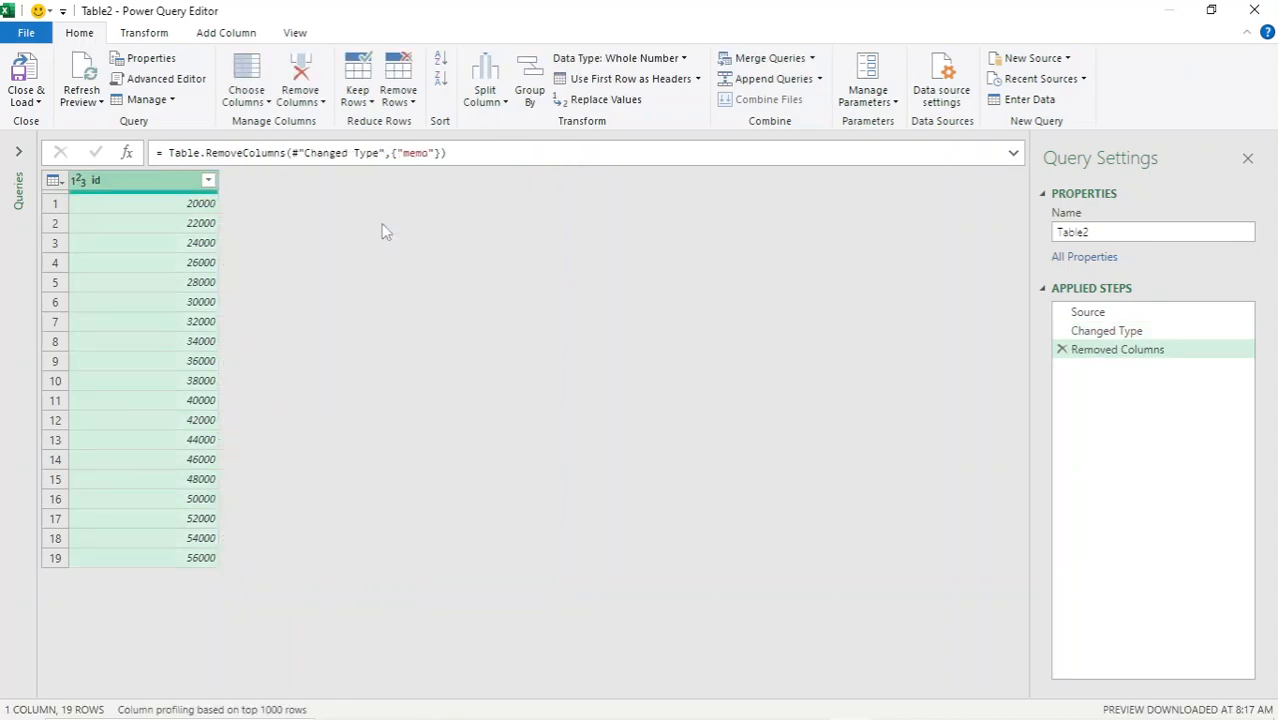
# Step: Merge the Table2 query with bank_statements, matching both id columns with a Left Outer join
pyautogui.click(152, 202)
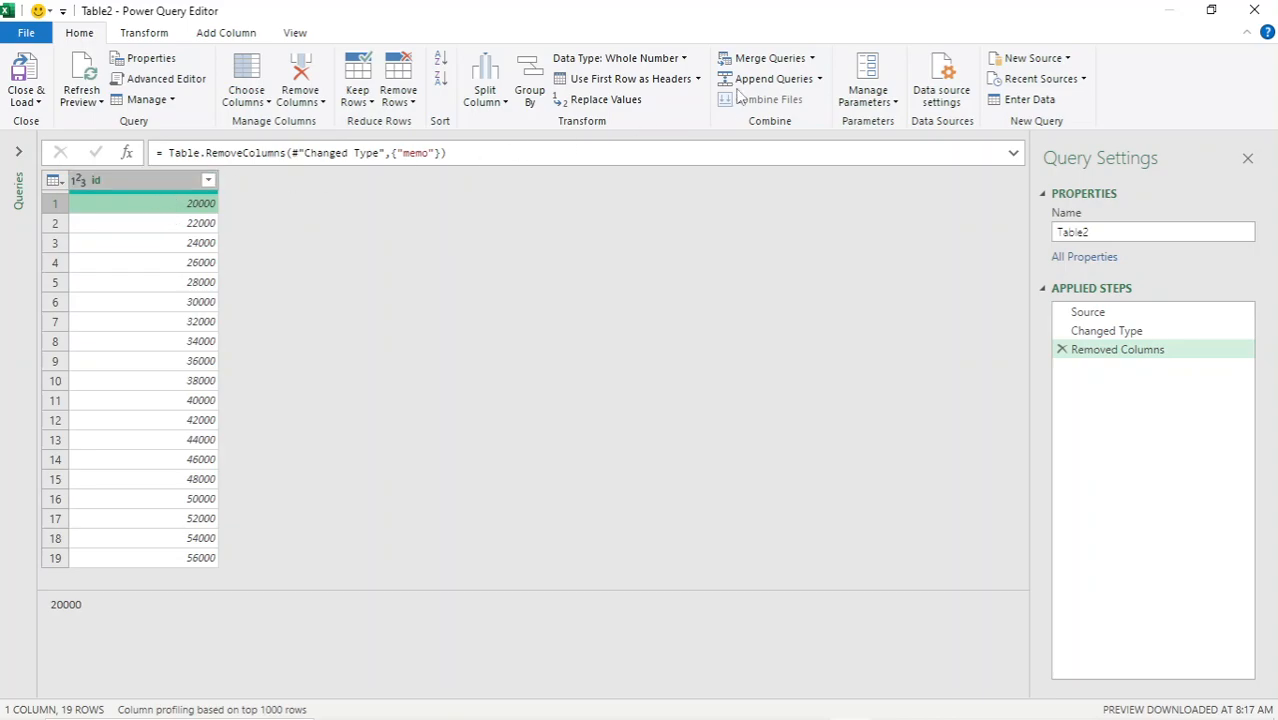
pyautogui.click(812, 58)
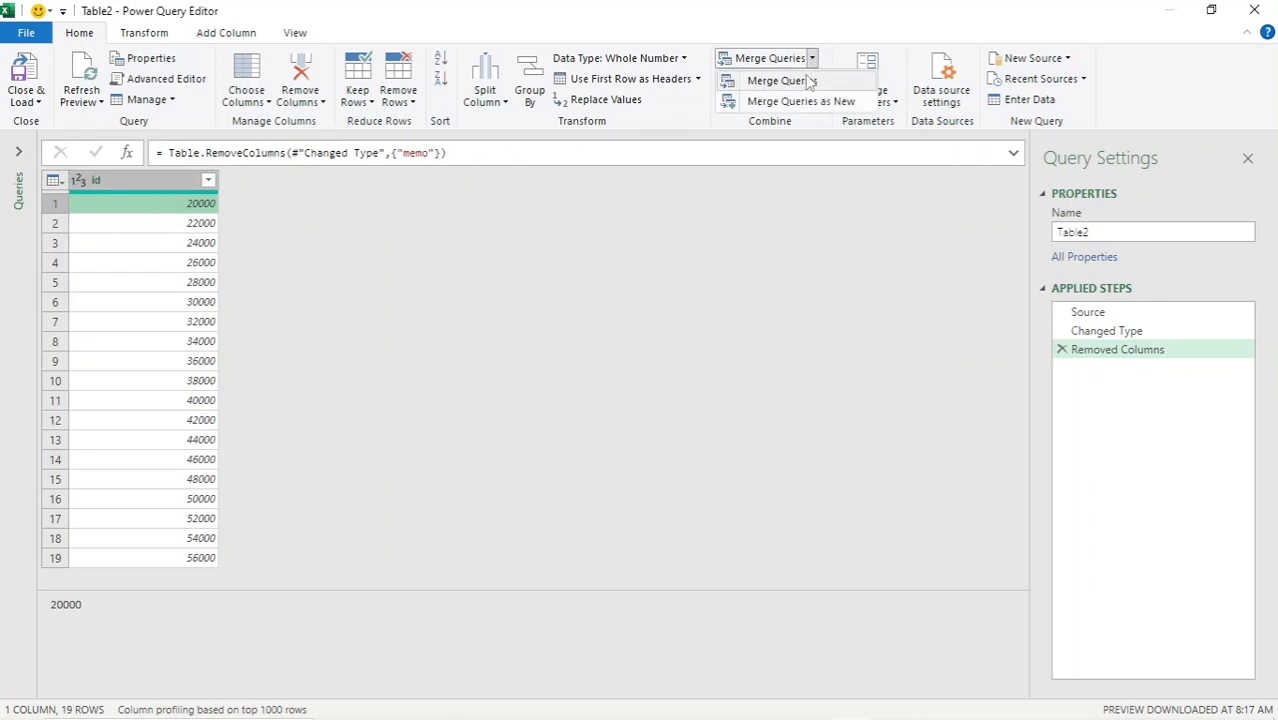
pyautogui.click(800, 81)
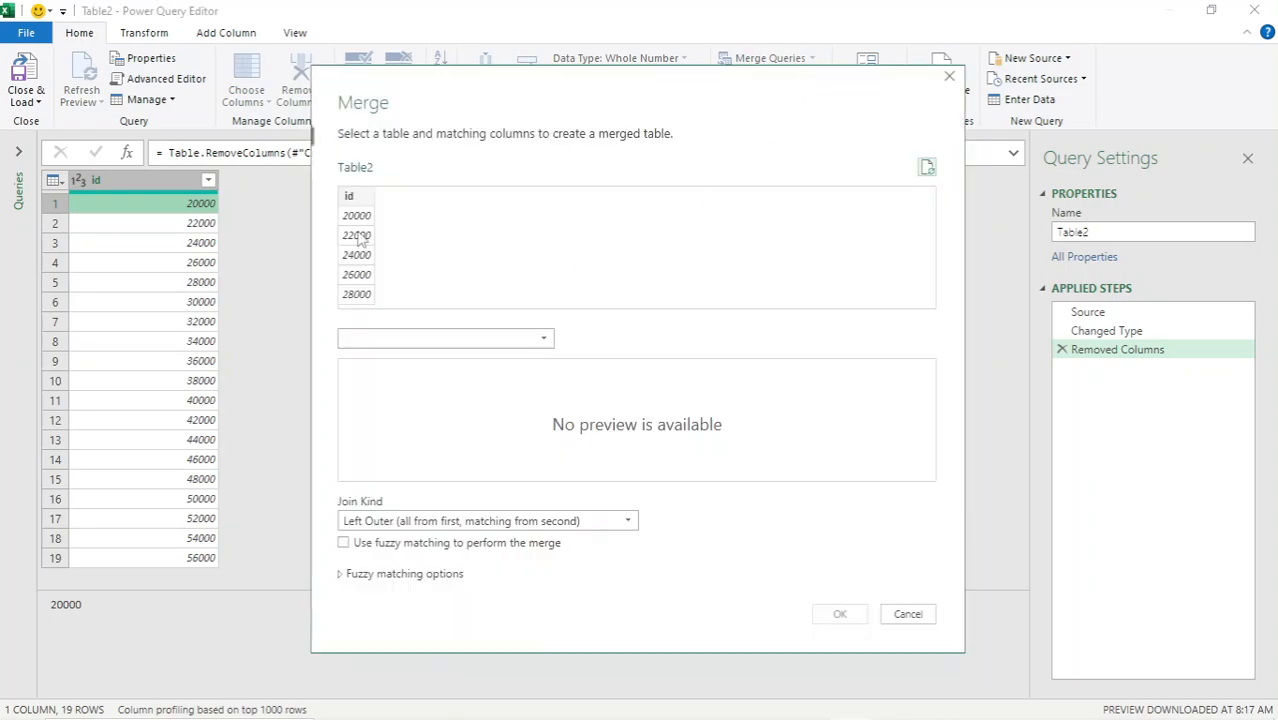
pyautogui.click(357, 198)
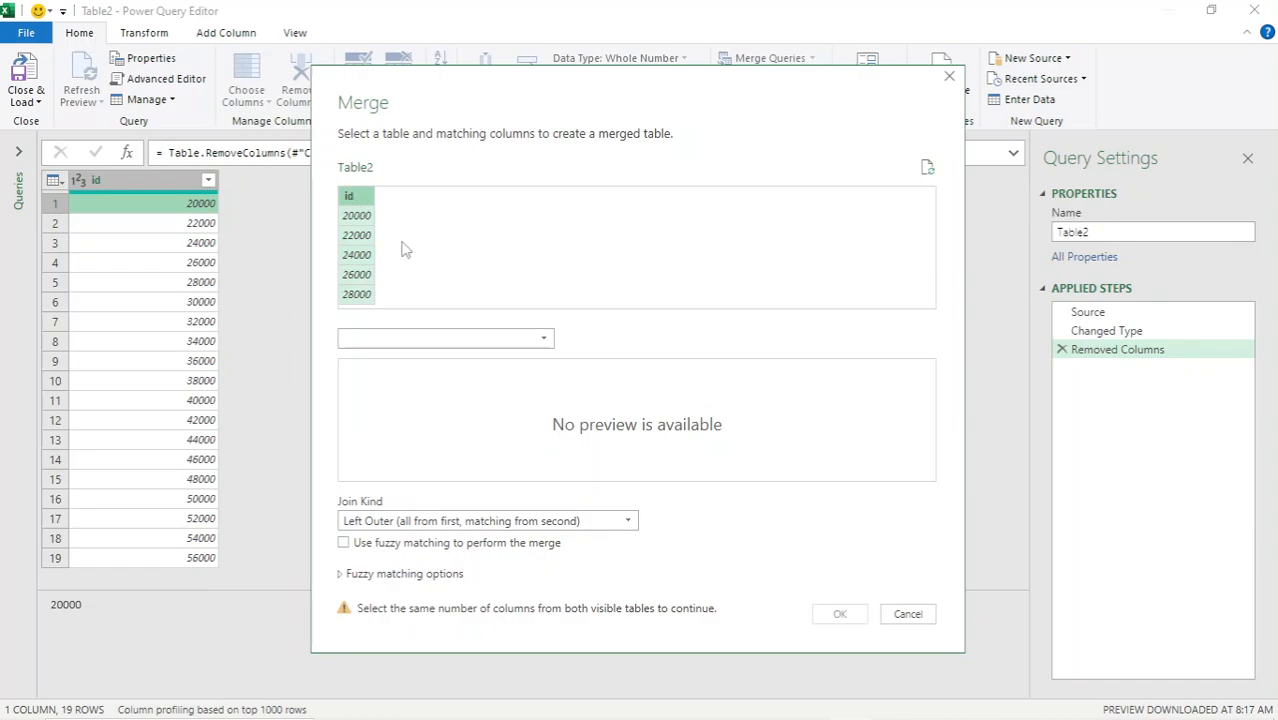
pyautogui.click(543, 338)
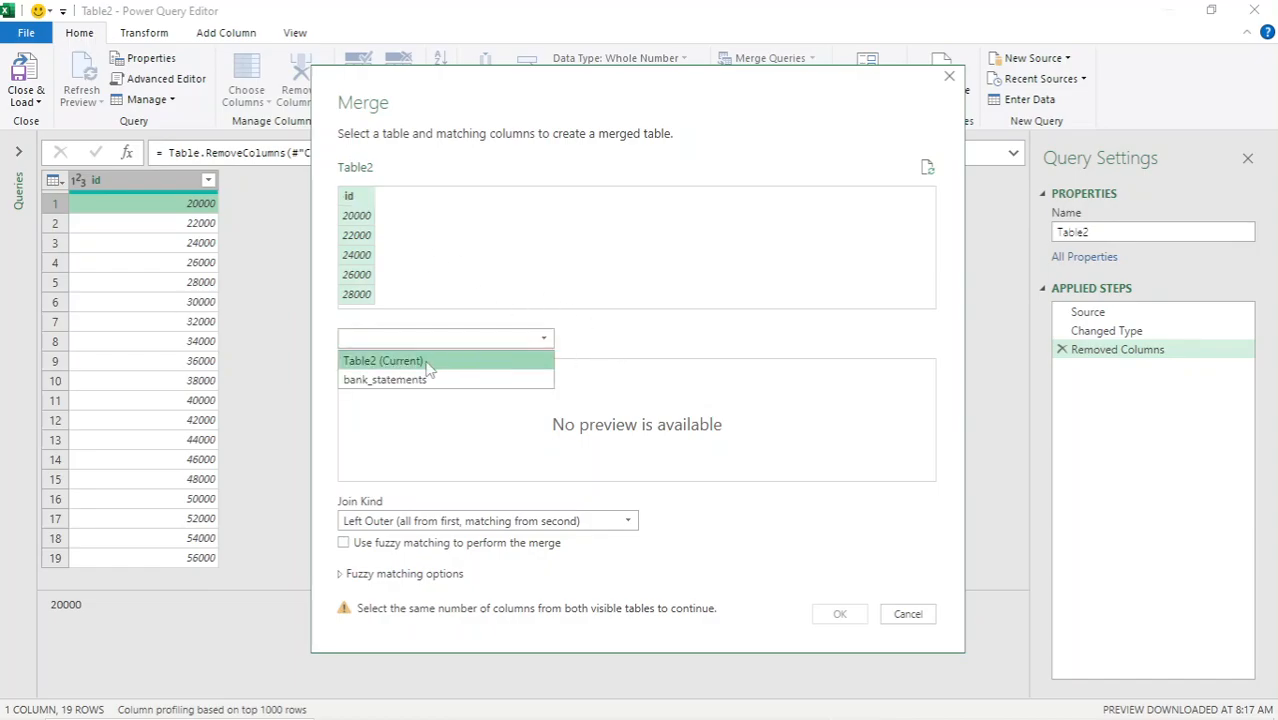
pyautogui.click(393, 380)
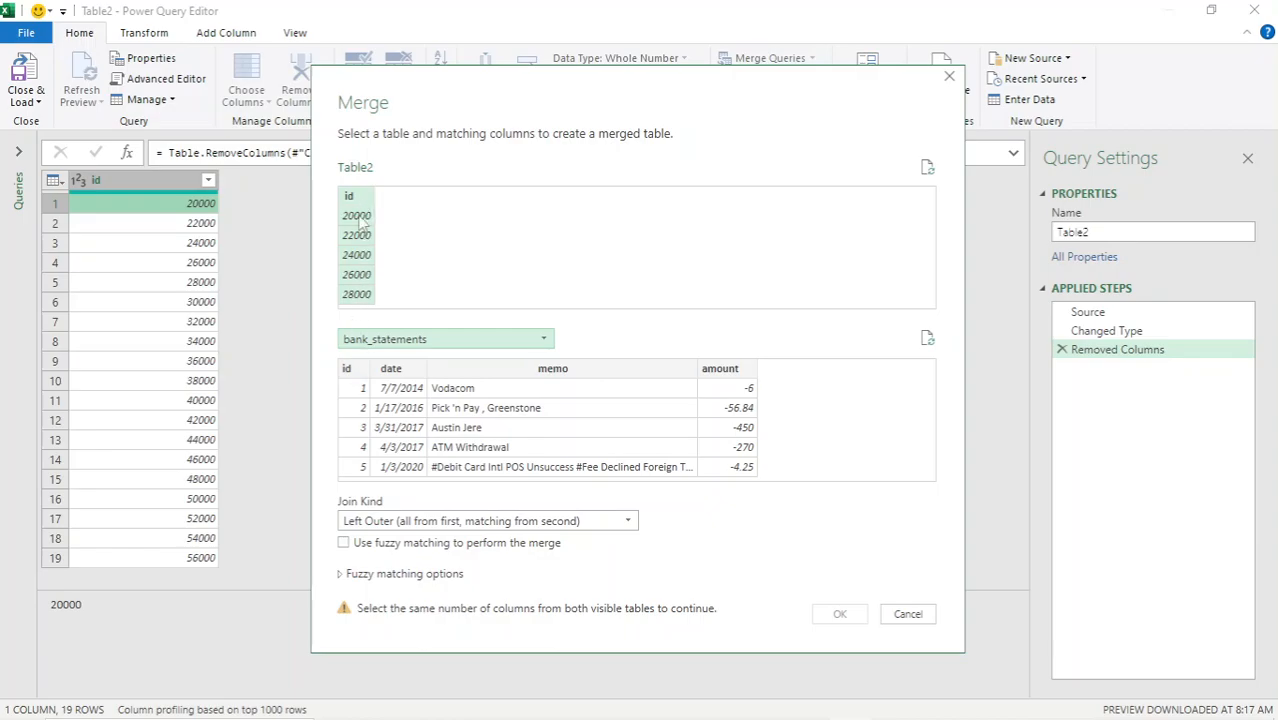
pyautogui.click(364, 372)
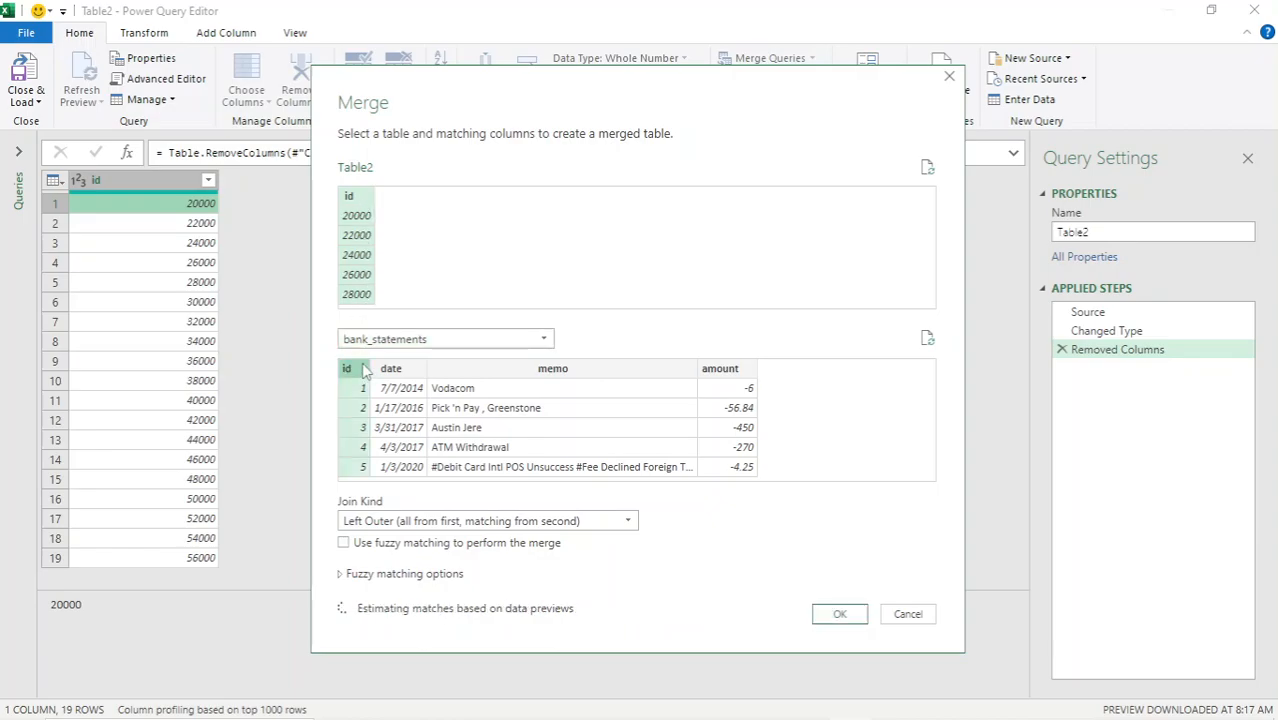
pyautogui.click(829, 616)
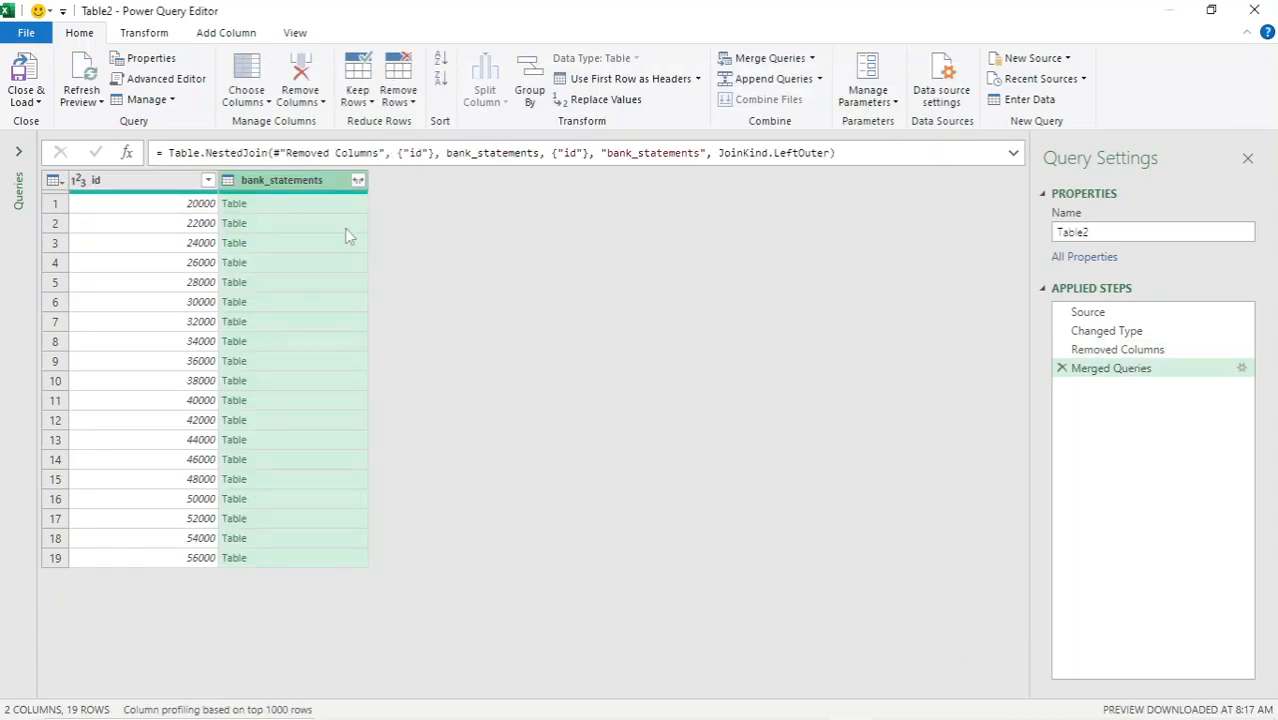
# Step: Expand the merged bank_statements column to only its memo field, without the original column name as prefix
pyautogui.click(358, 181)
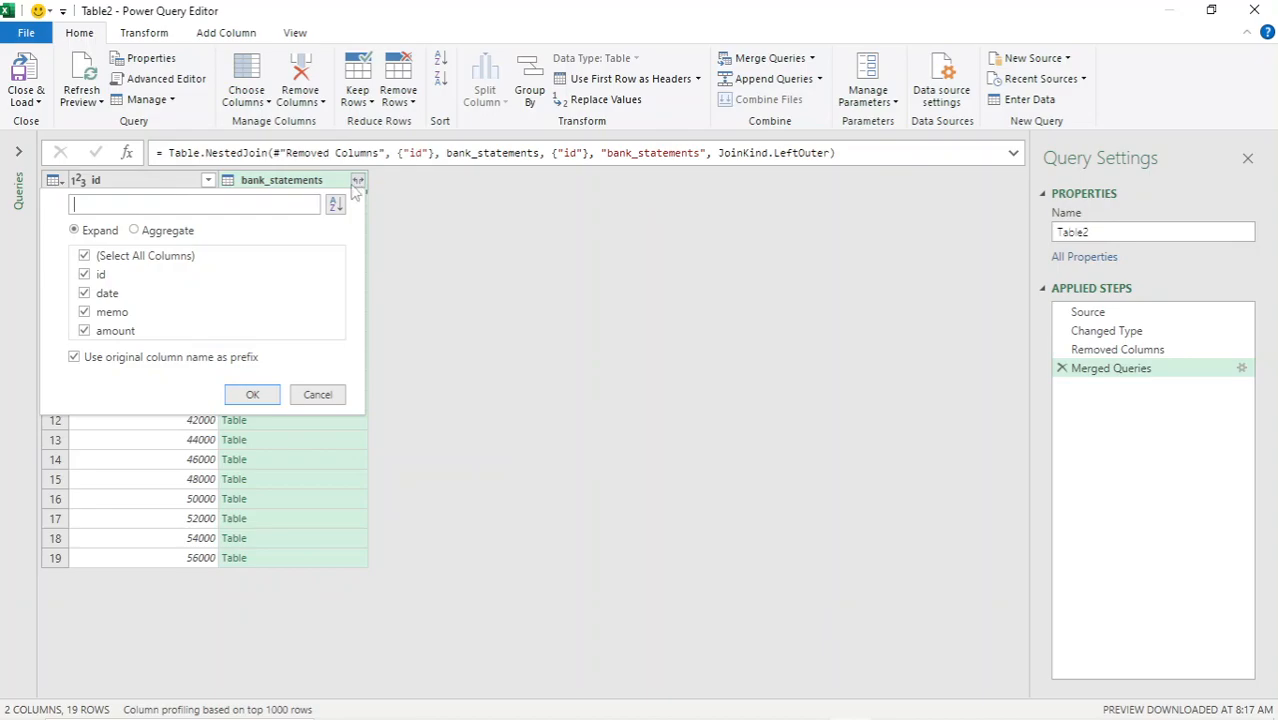
pyautogui.click(85, 257)
pyautogui.click(84, 313)
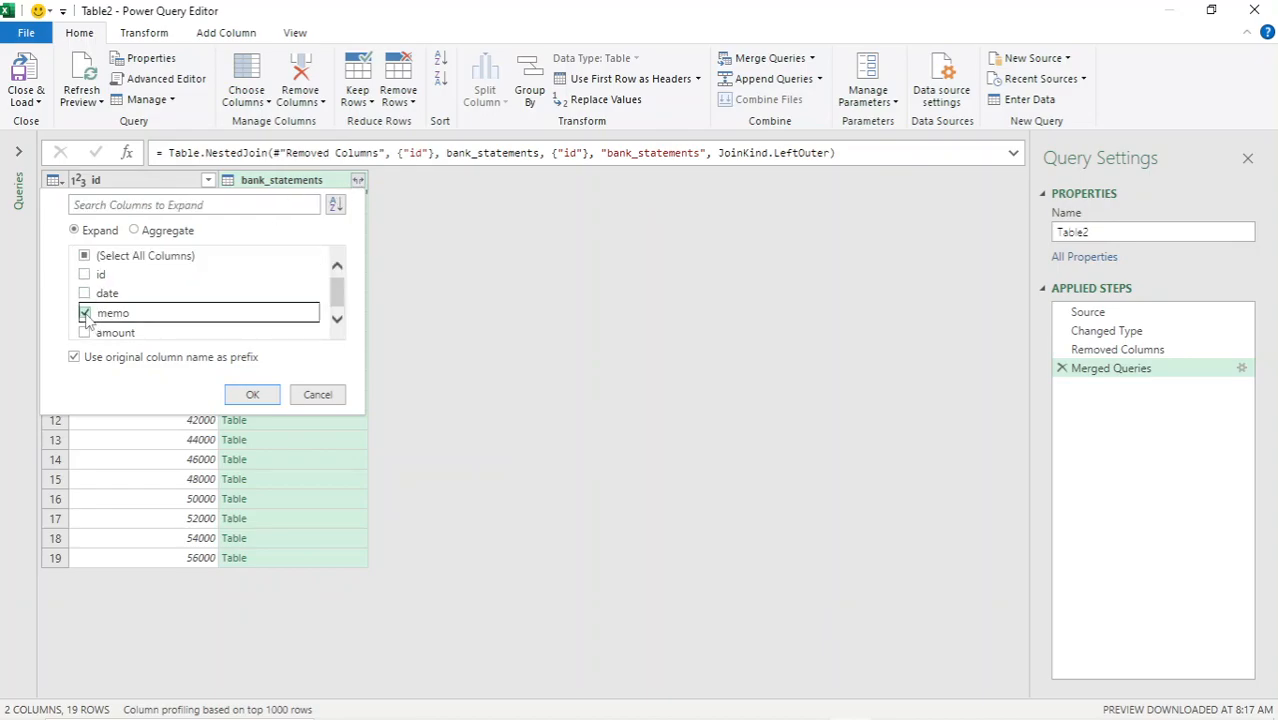
pyautogui.click(74, 357)
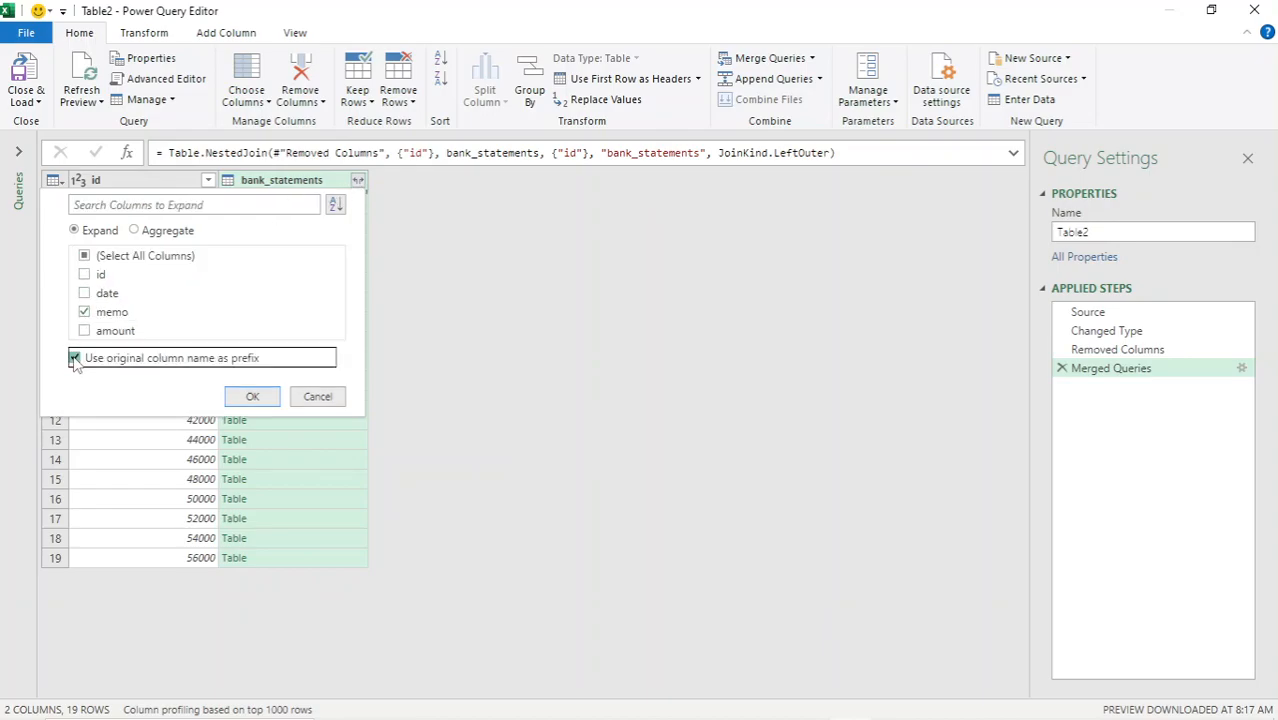
pyautogui.click(254, 394)
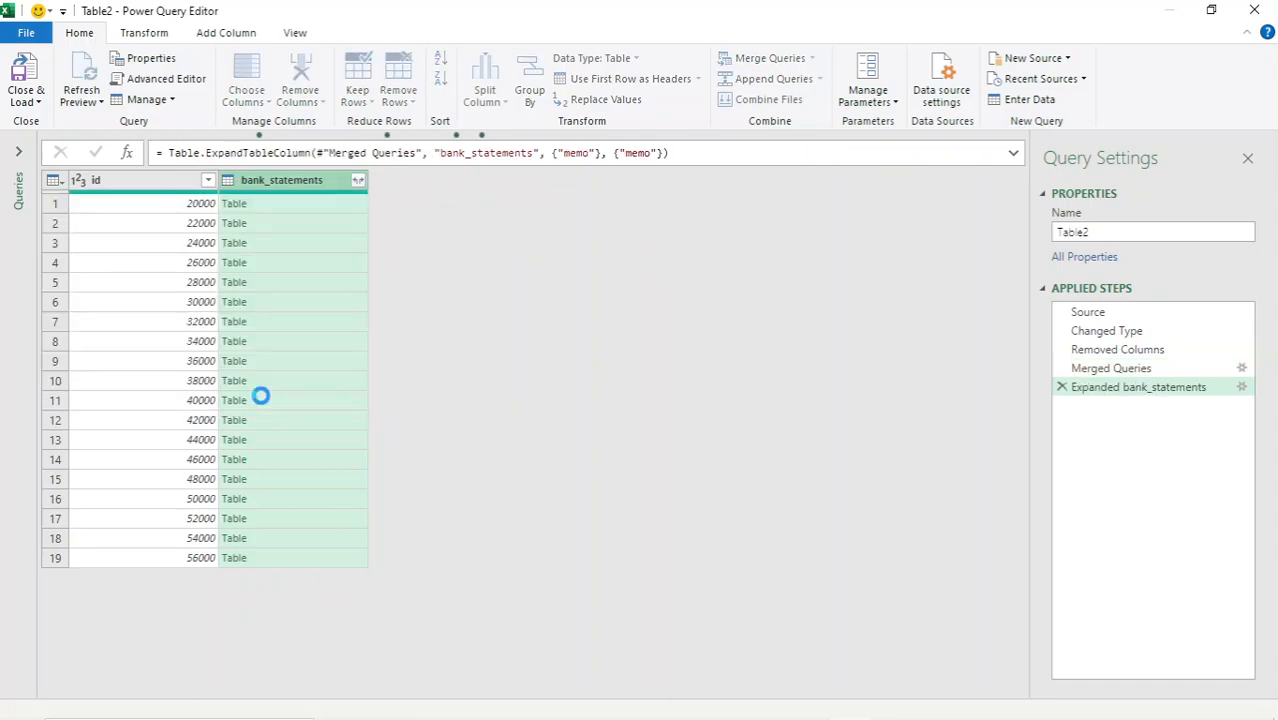
pyautogui.click(420, 264)
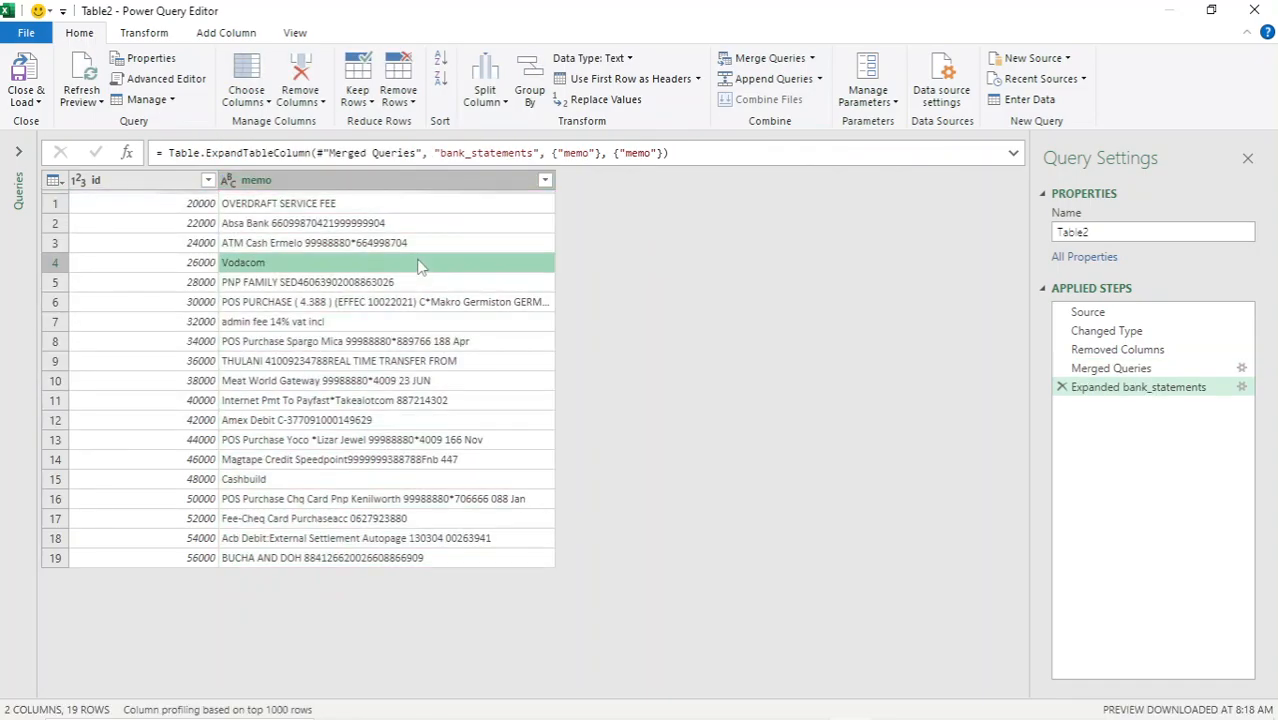
pyautogui.click(372, 223)
pyautogui.click(327, 205)
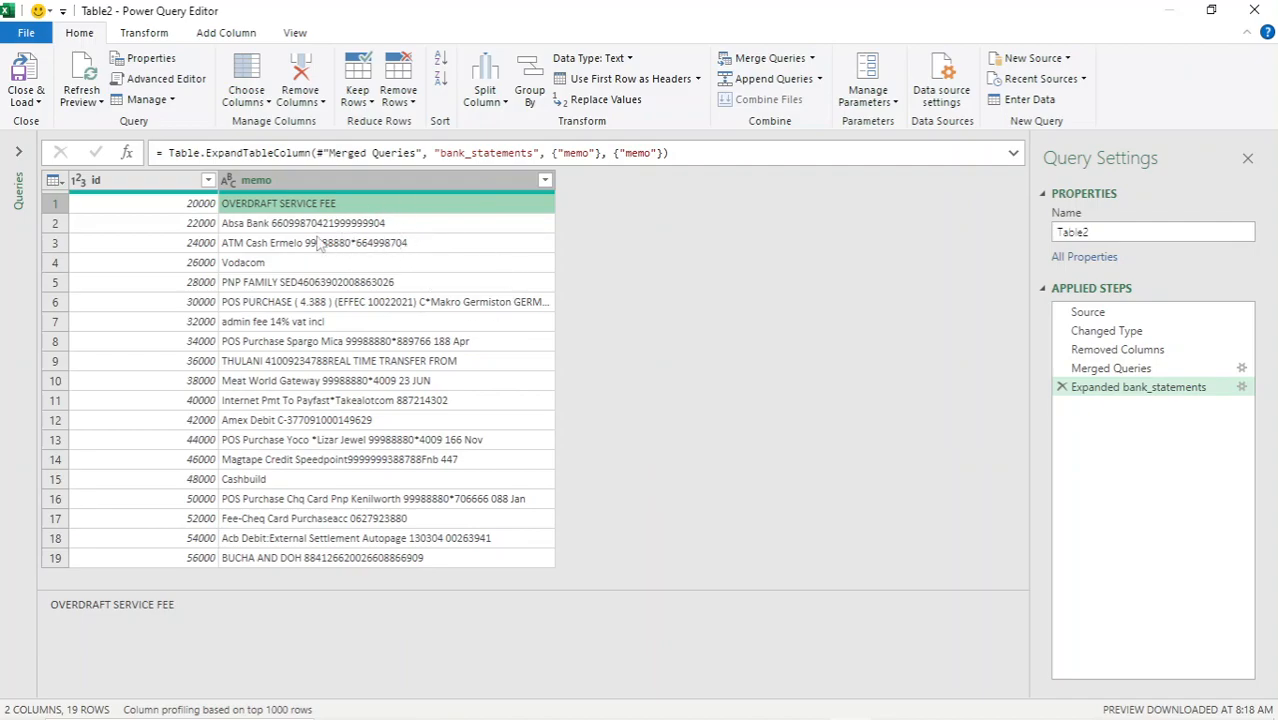
# Step: Load the merged Table2 query as a table on a new worksheet and close the list of workbook queries
pyautogui.click(37, 102)
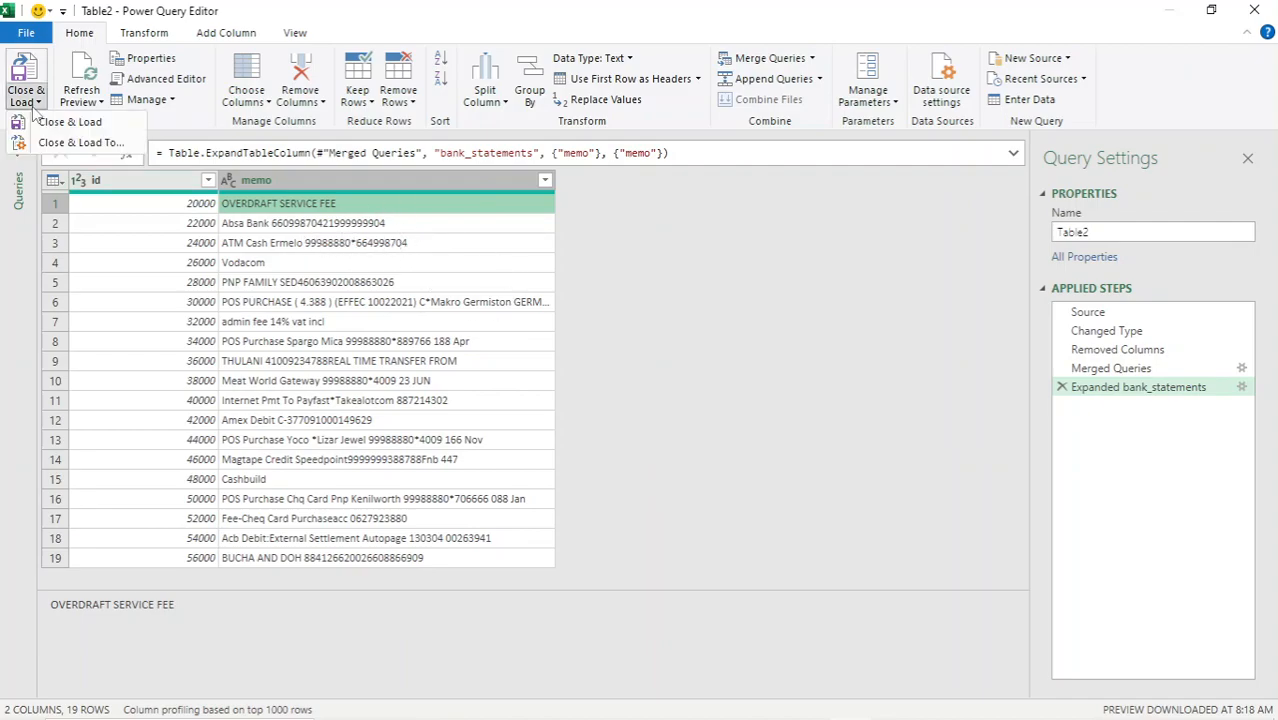
pyautogui.click(80, 143)
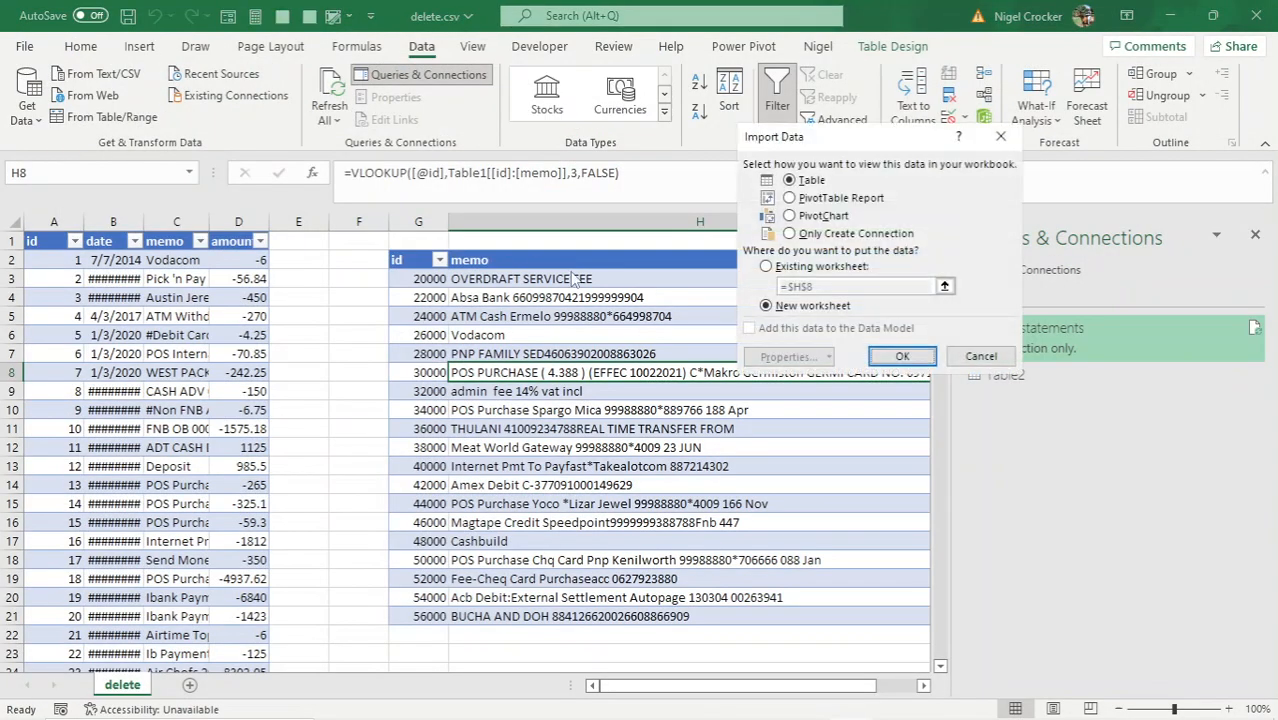
pyautogui.click(904, 354)
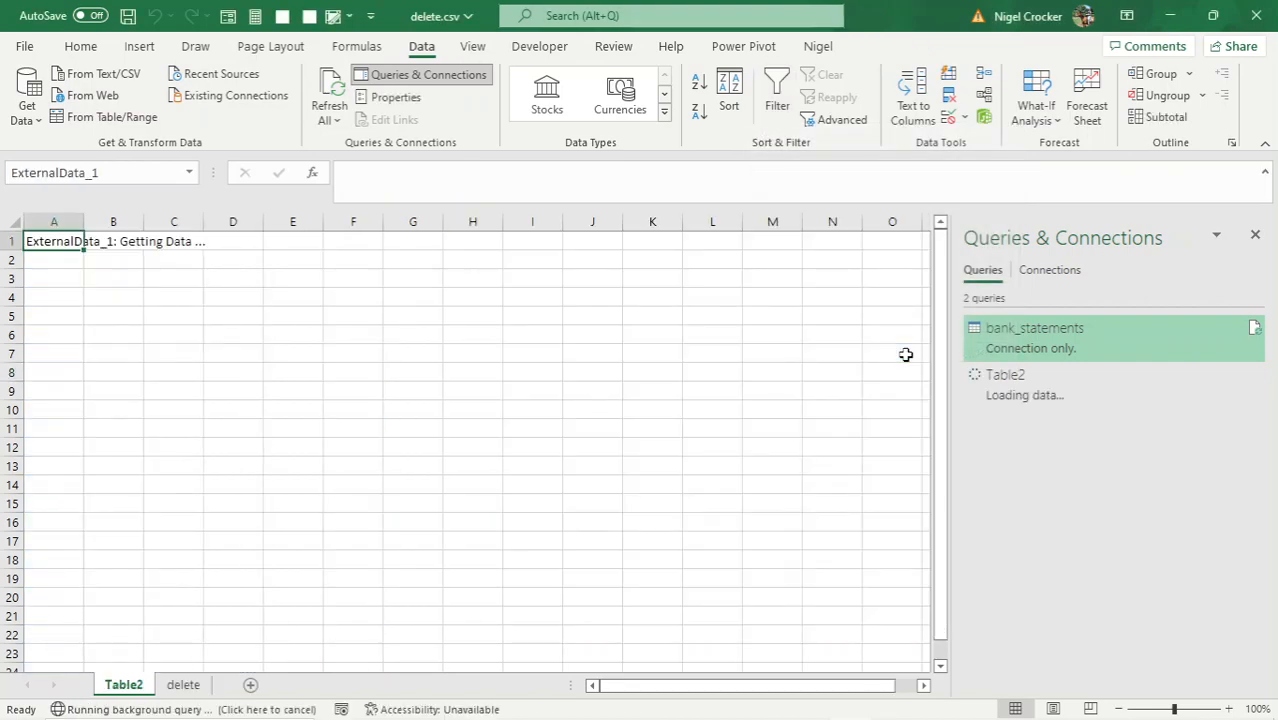
pyautogui.click(1255, 234)
# Step: Check the ids and memos in the loaded table, and move the Table2 worksheet behind the delete worksheet
pyautogui.click(265, 429)
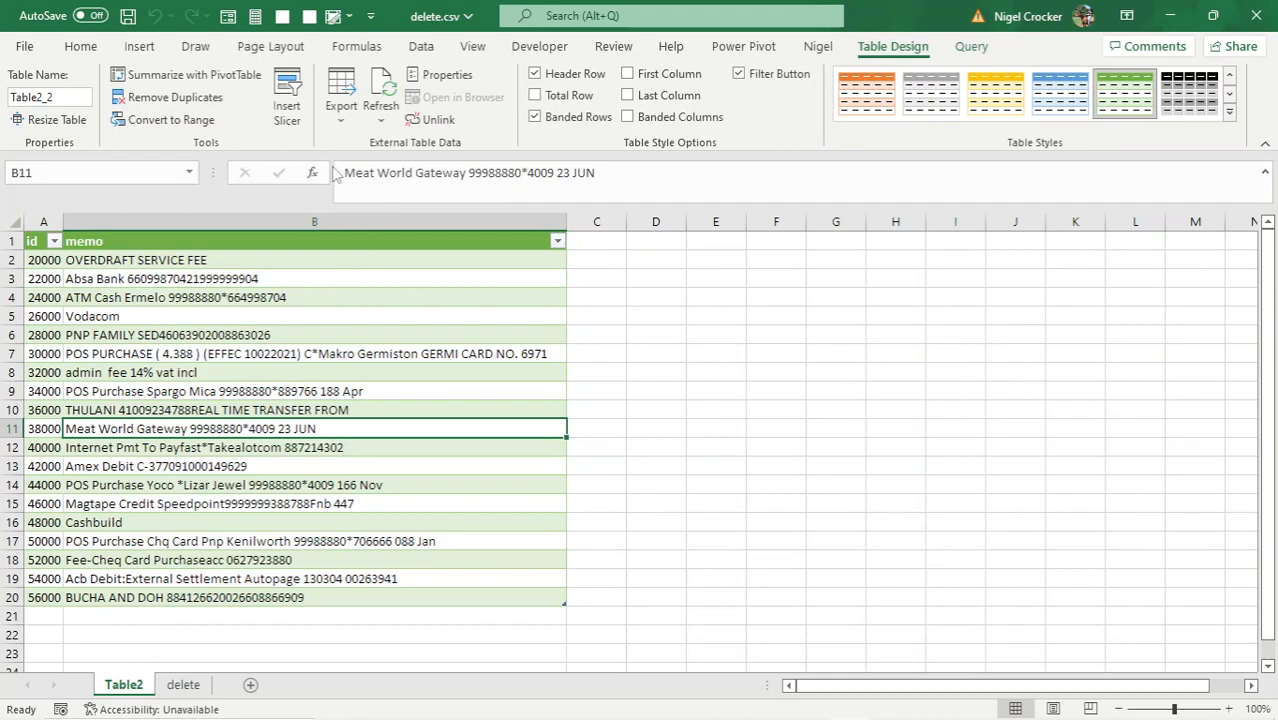
pyautogui.click(163, 334)
pyautogui.click(279, 372)
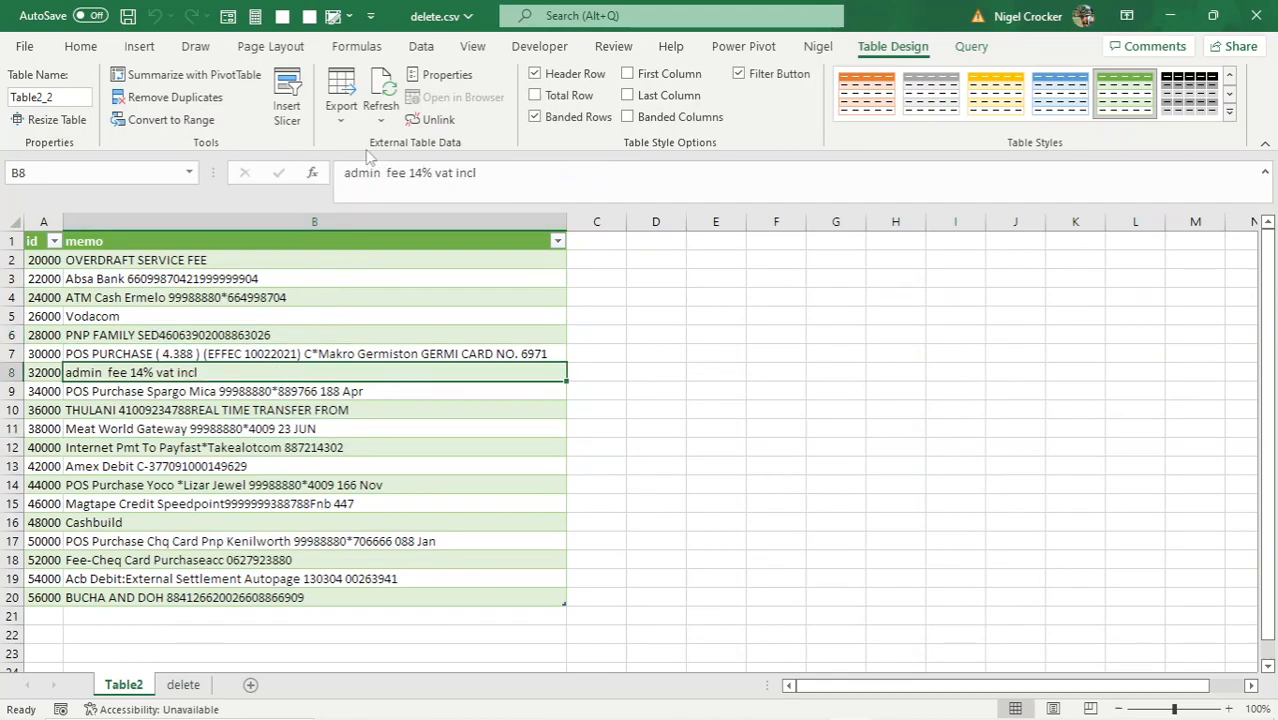
pyautogui.click(36, 335)
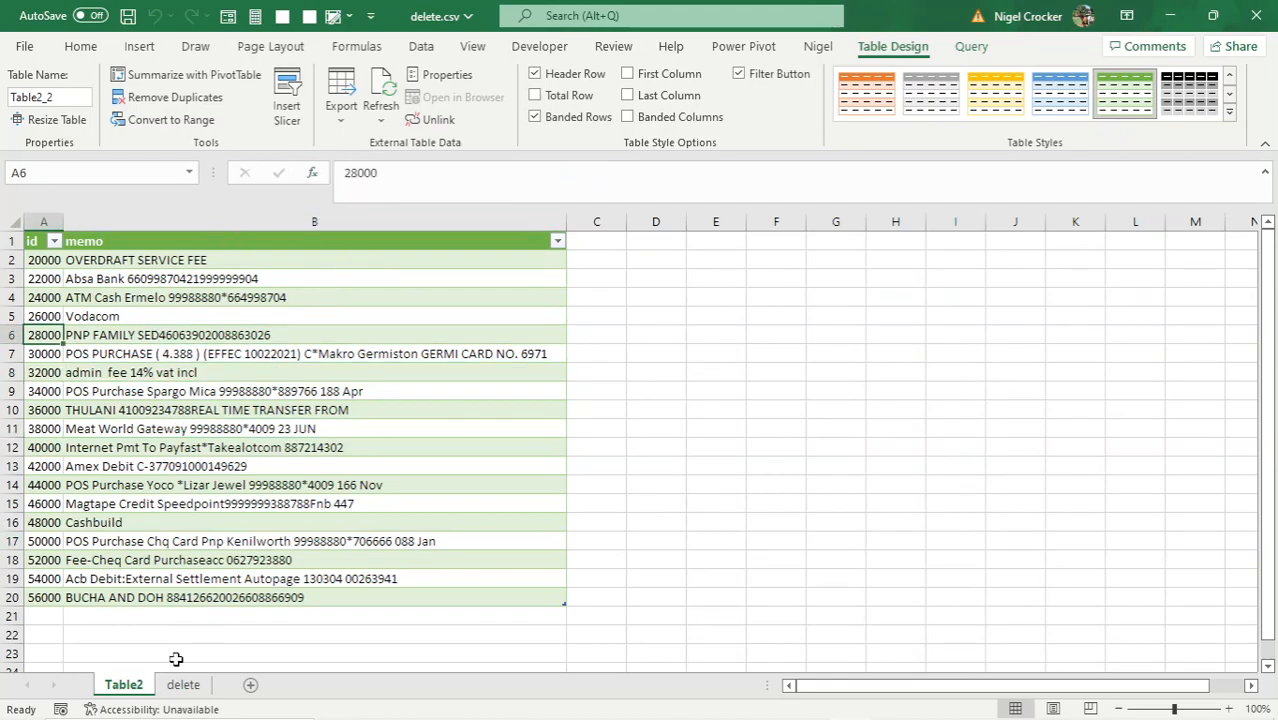
pyautogui.moveTo(125, 685); pyautogui.dragTo(222, 690)
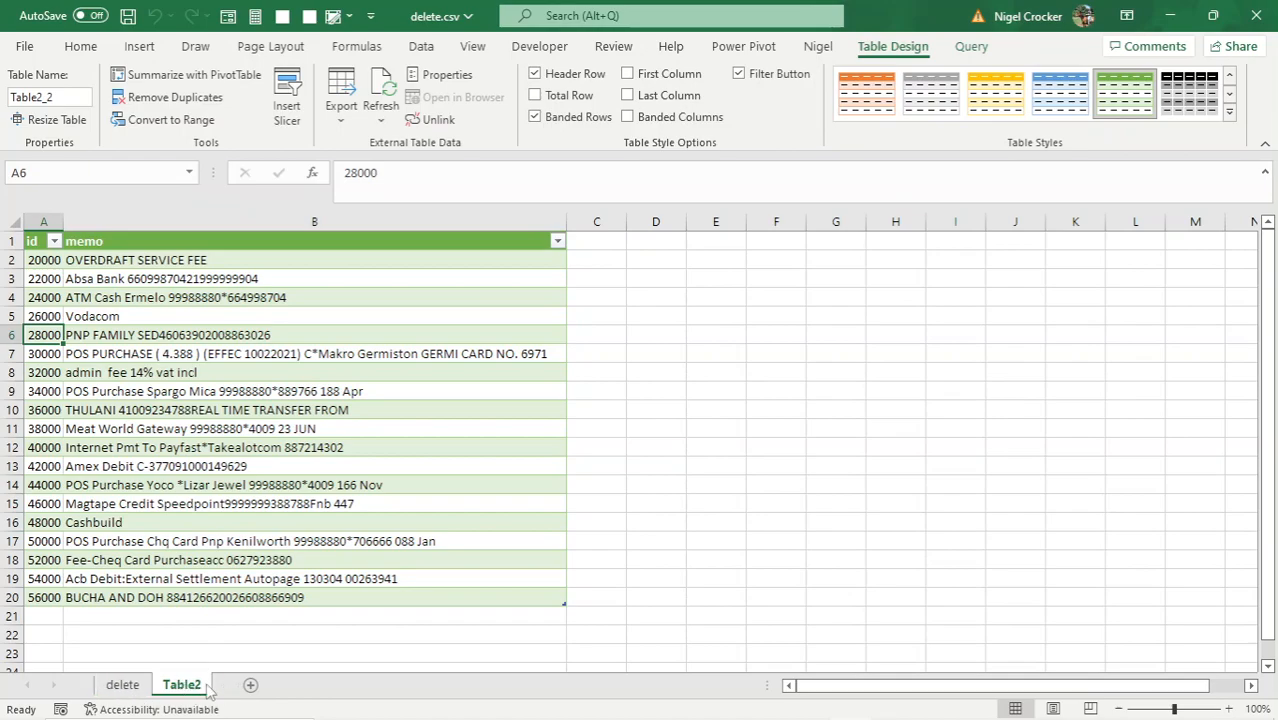
# Step: Examine the VLOOKUP formulas in the lookup table's memo column on the delete worksheet
pyautogui.click(125, 685)
pyautogui.click(490, 408)
pyautogui.click(496, 318)
pyautogui.click(527, 467)
pyautogui.click(527, 361)
pyautogui.click(521, 313)
pyautogui.click(942, 260)
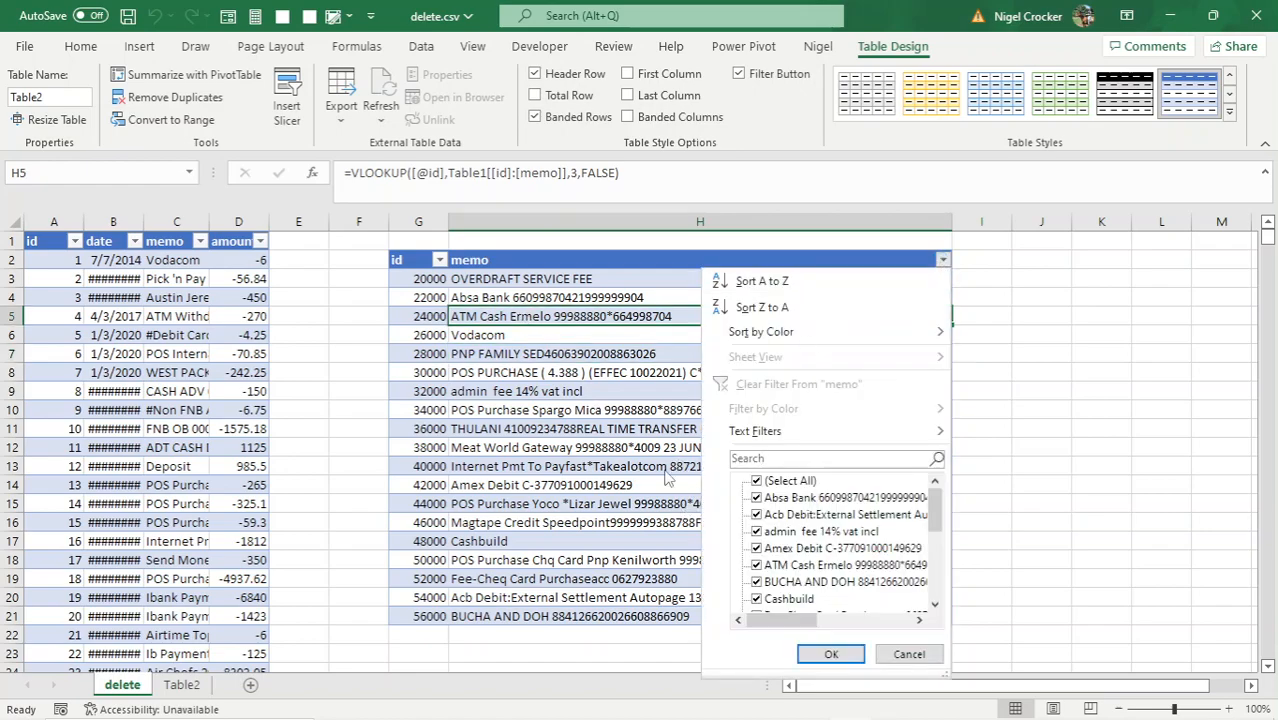
pyautogui.click(893, 660)
pyautogui.click(527, 463)
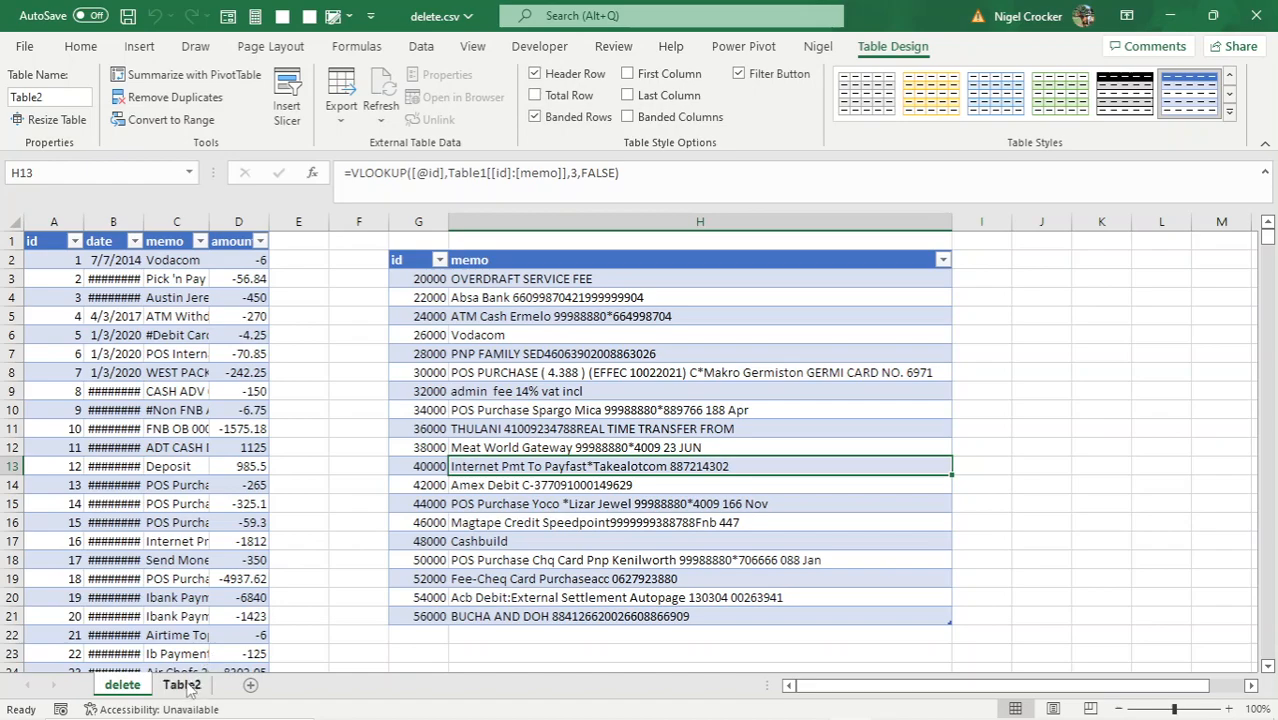
# Step: Compare memo entries in the large source table with the VLOOKUP cells of the lookup table
pyautogui.click(160, 593)
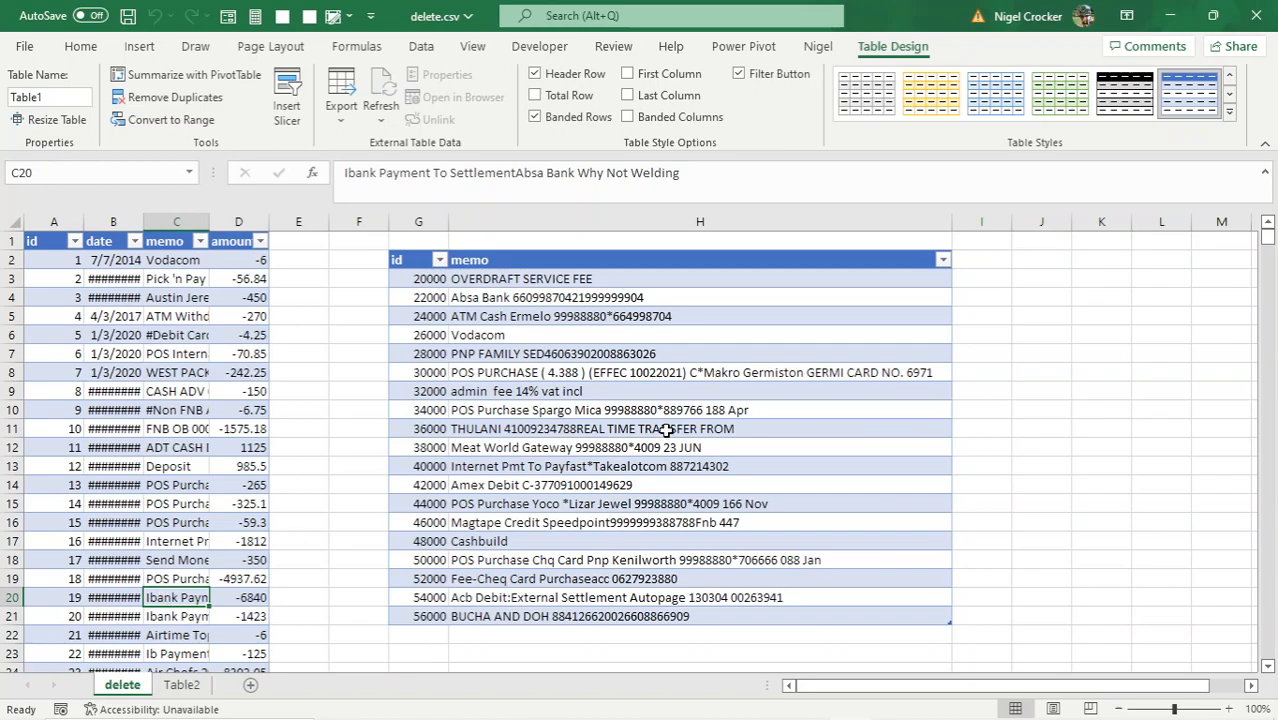
pyautogui.click(588, 415)
pyautogui.click(569, 335)
pyautogui.click(550, 298)
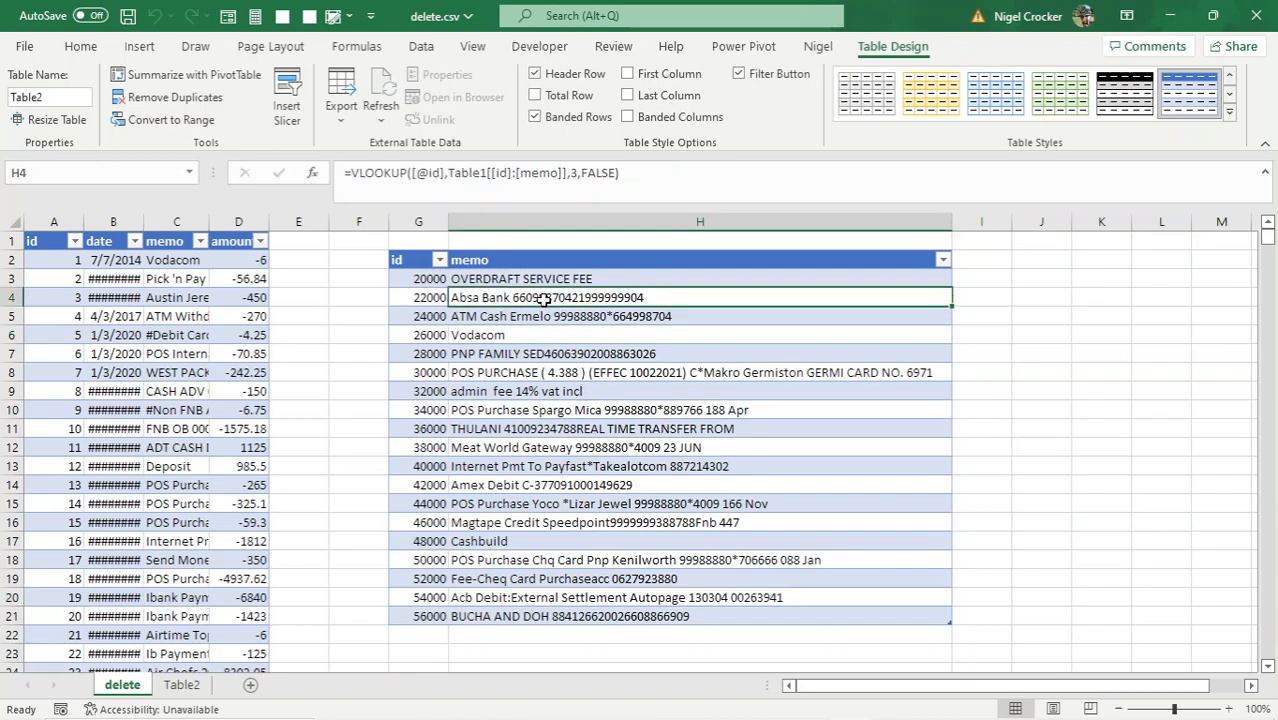
pyautogui.click(215, 368)
pyautogui.click(150, 371)
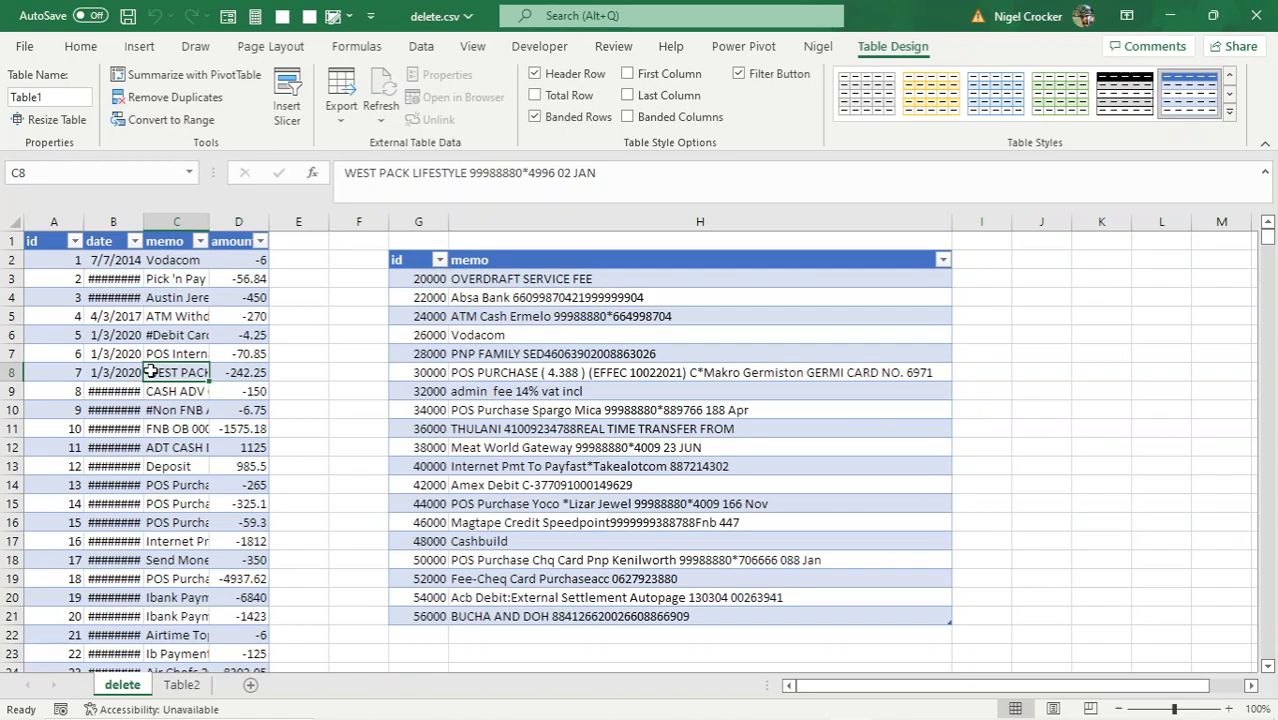
pyautogui.click(661, 410)
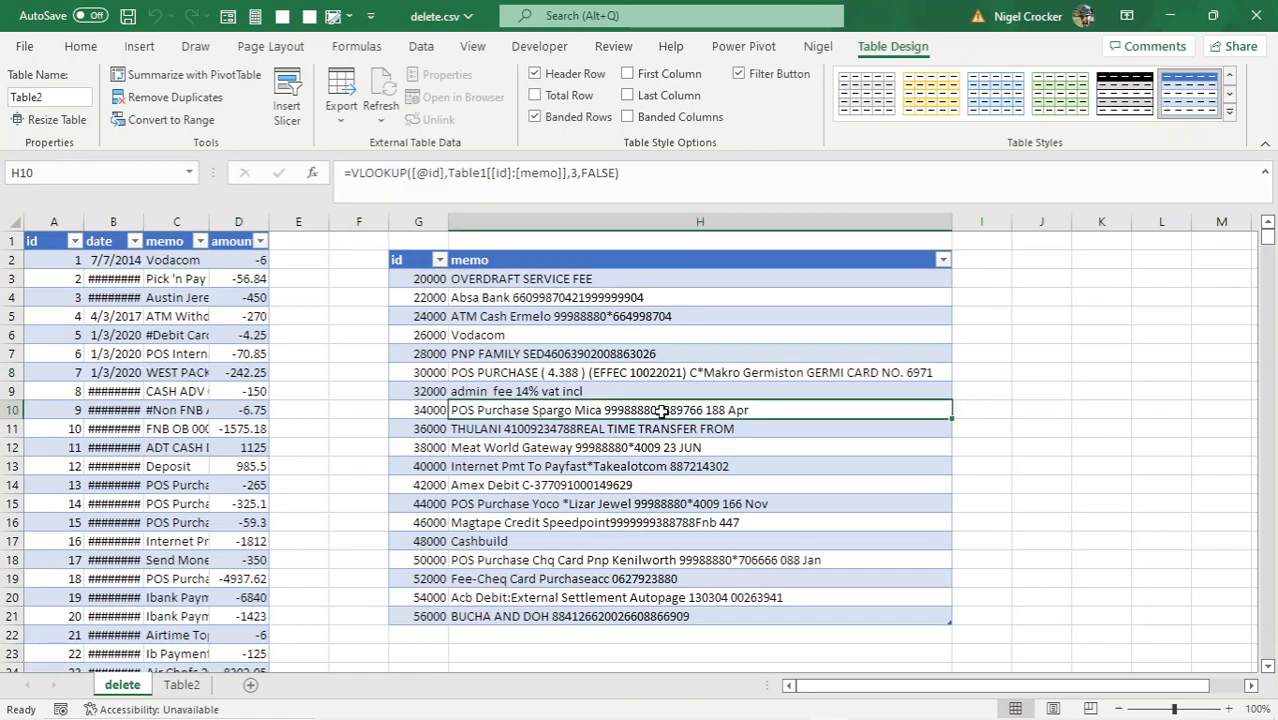
pyautogui.click(585, 373)
pyautogui.click(558, 449)
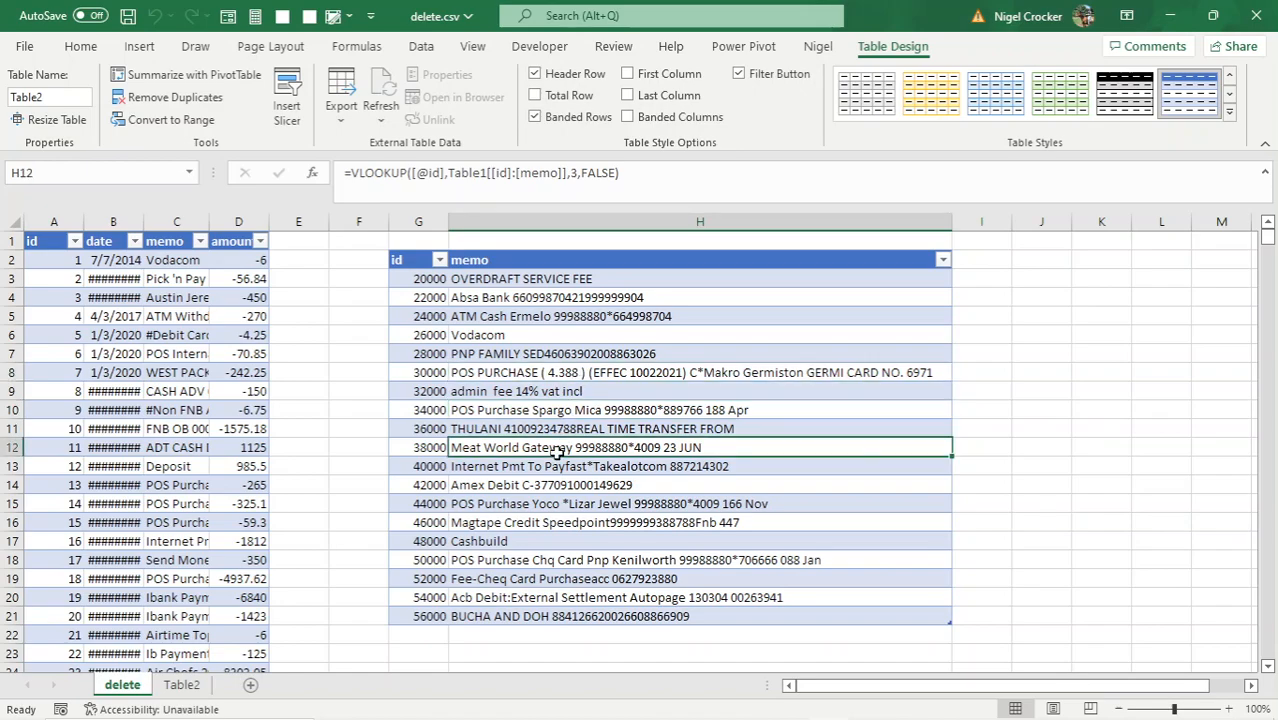